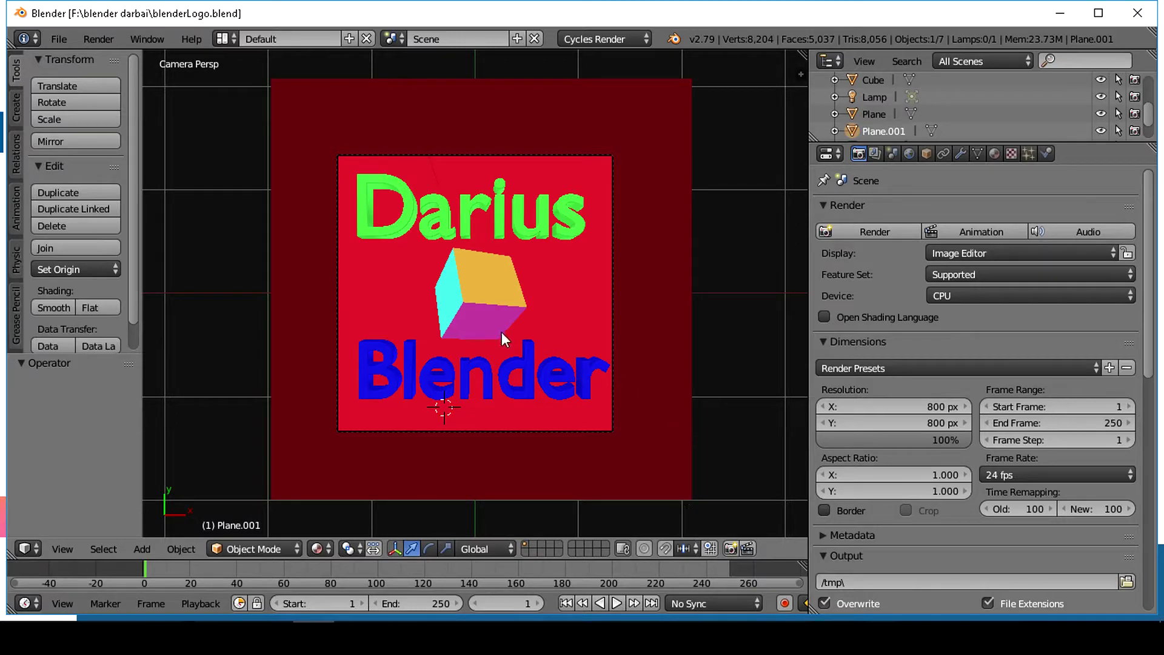
Switch the render engine in the top header to Cycles Render
click(645, 42)
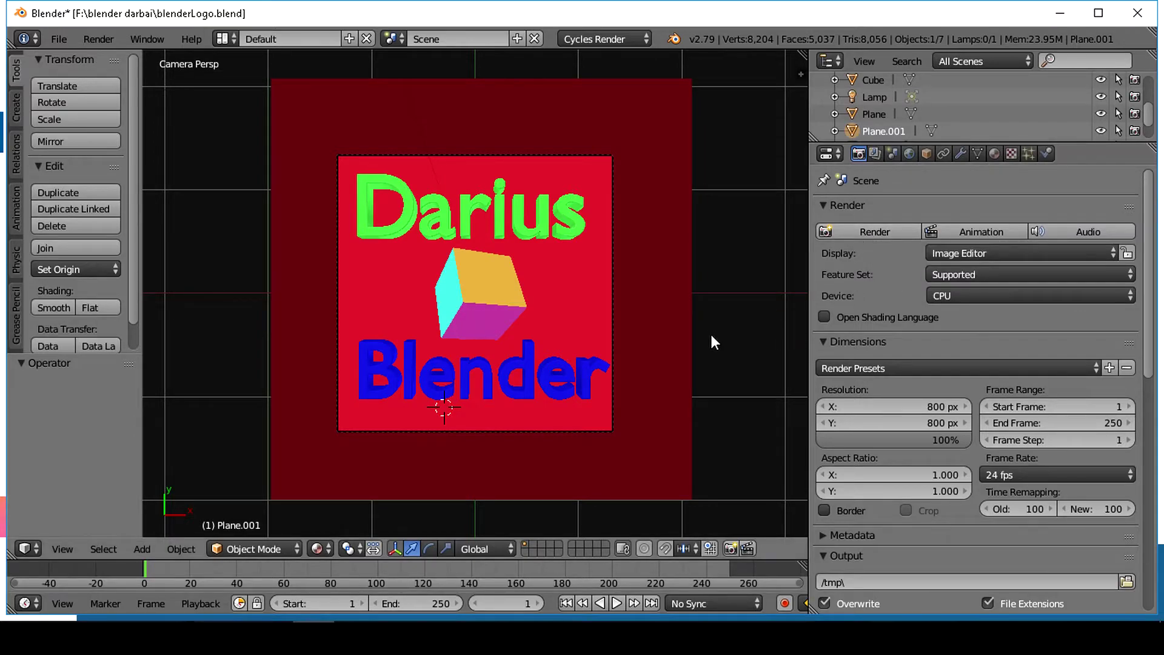
Choose CPU as the Cycles render device, keeping it selected when the list is reopened
click(1005, 296)
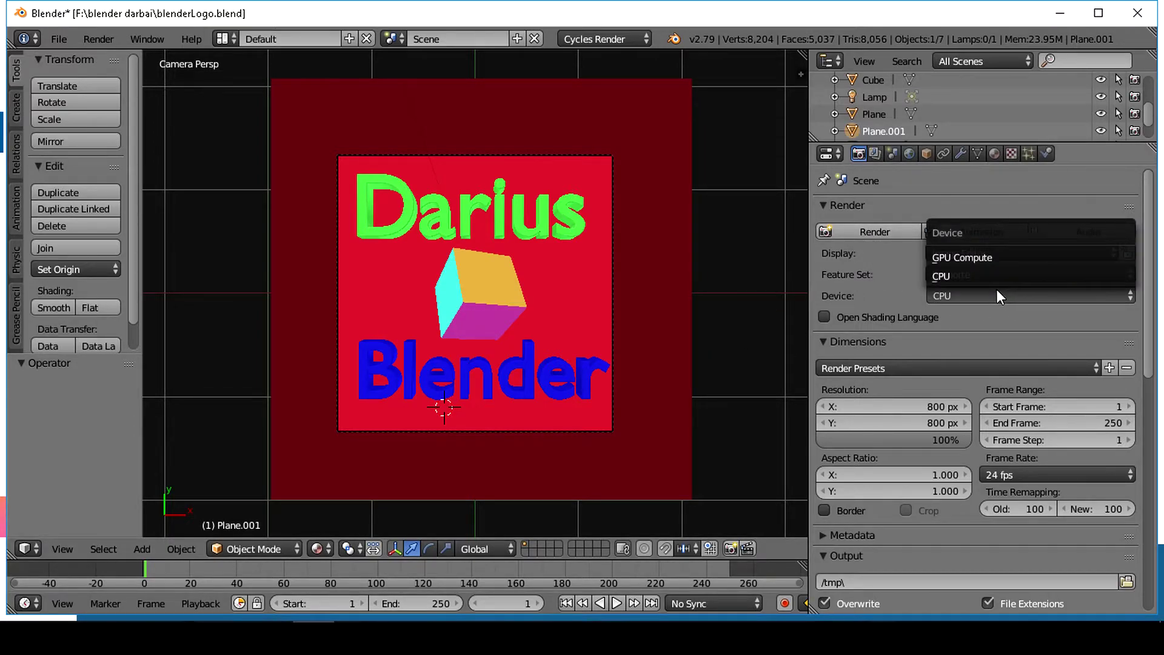
click(962, 276)
click(963, 296)
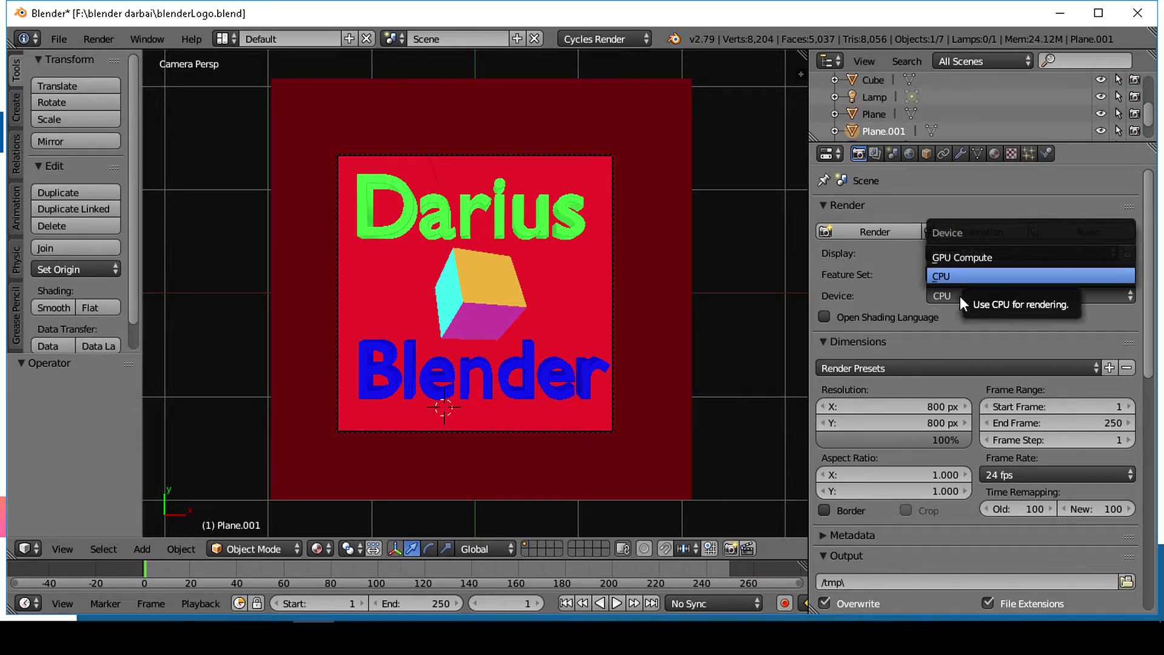
click(960, 296)
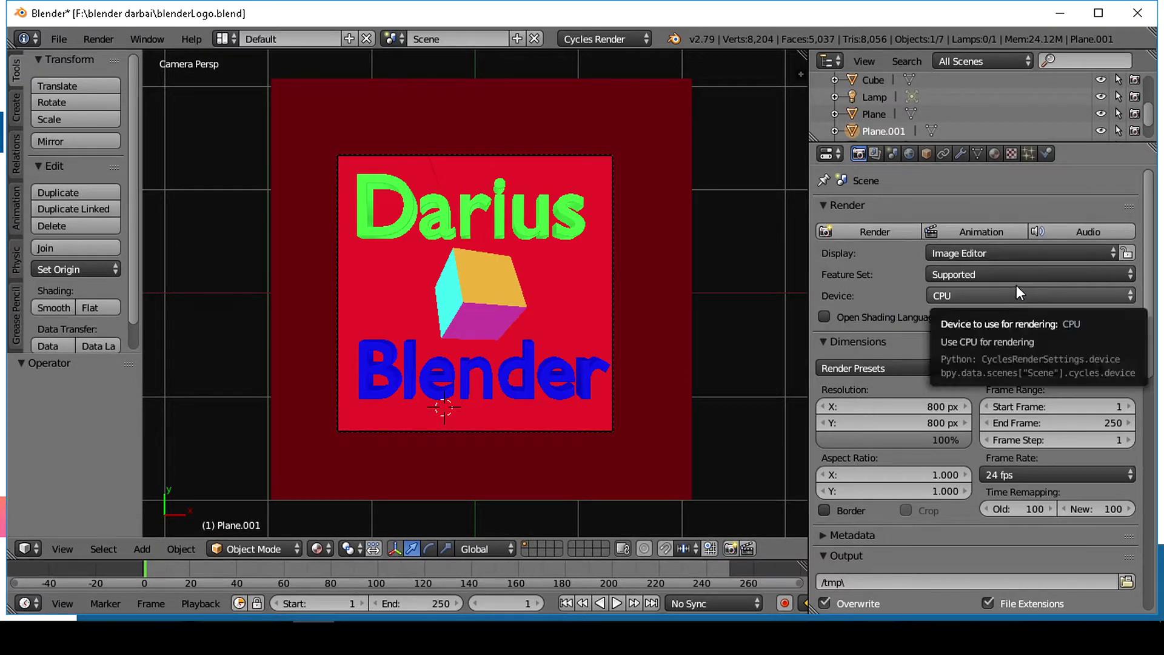
click(978, 294)
click(973, 292)
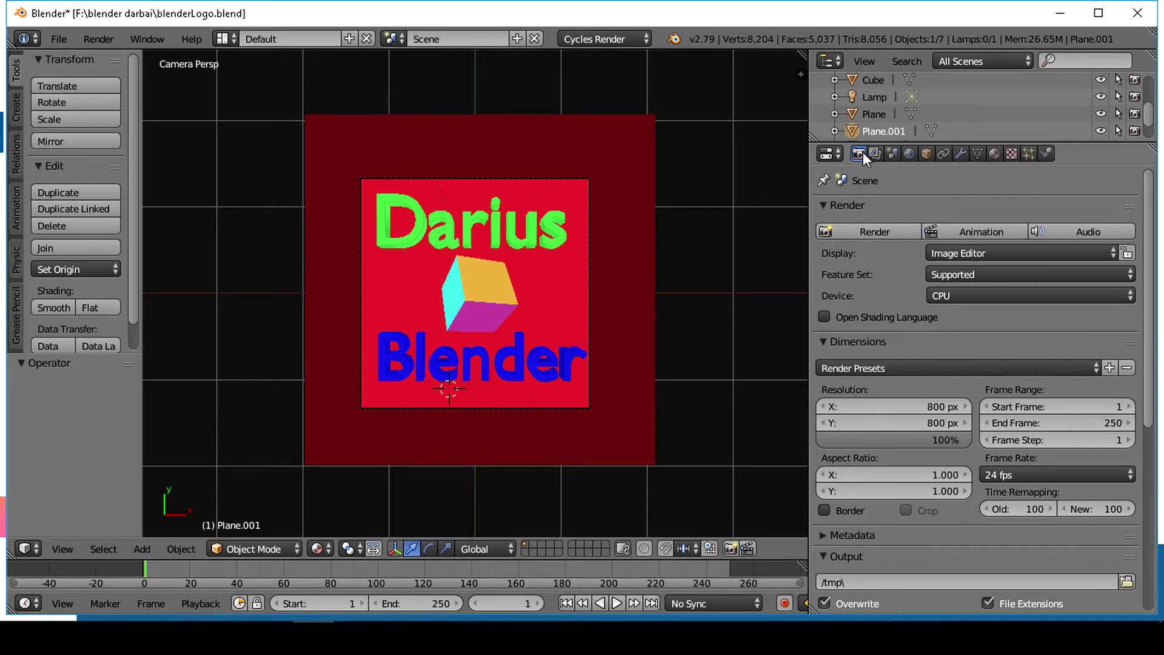
click(970, 296)
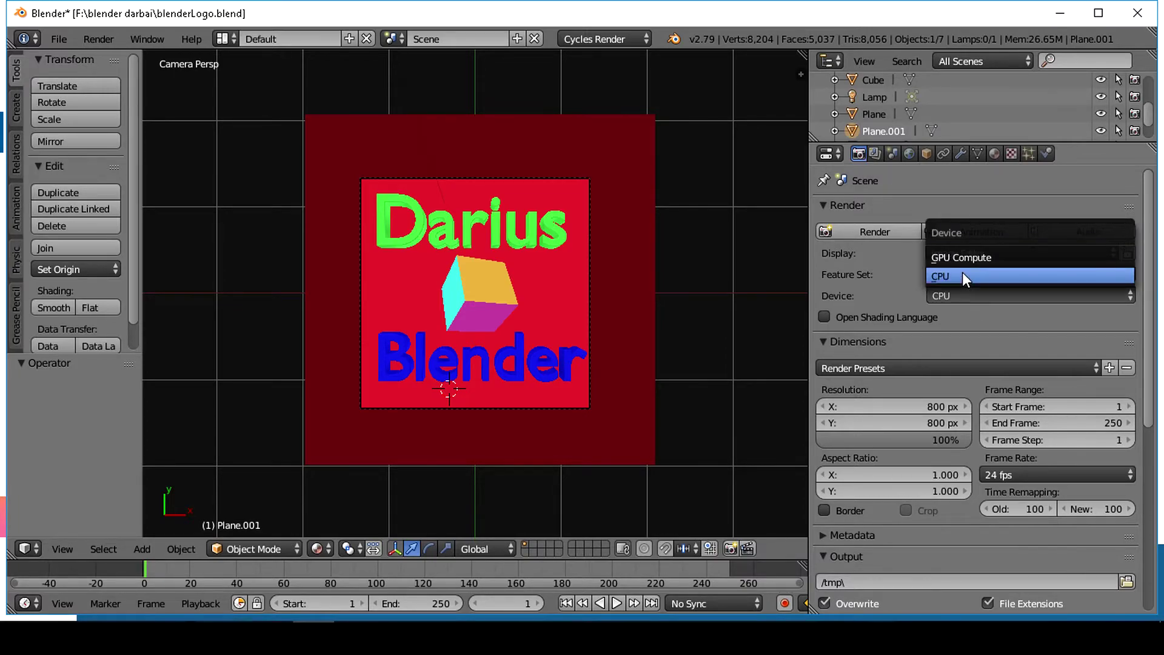
In the Performance panel, set render tiles to 16 wide by 15 high
scroll(921, 337, down, 10)
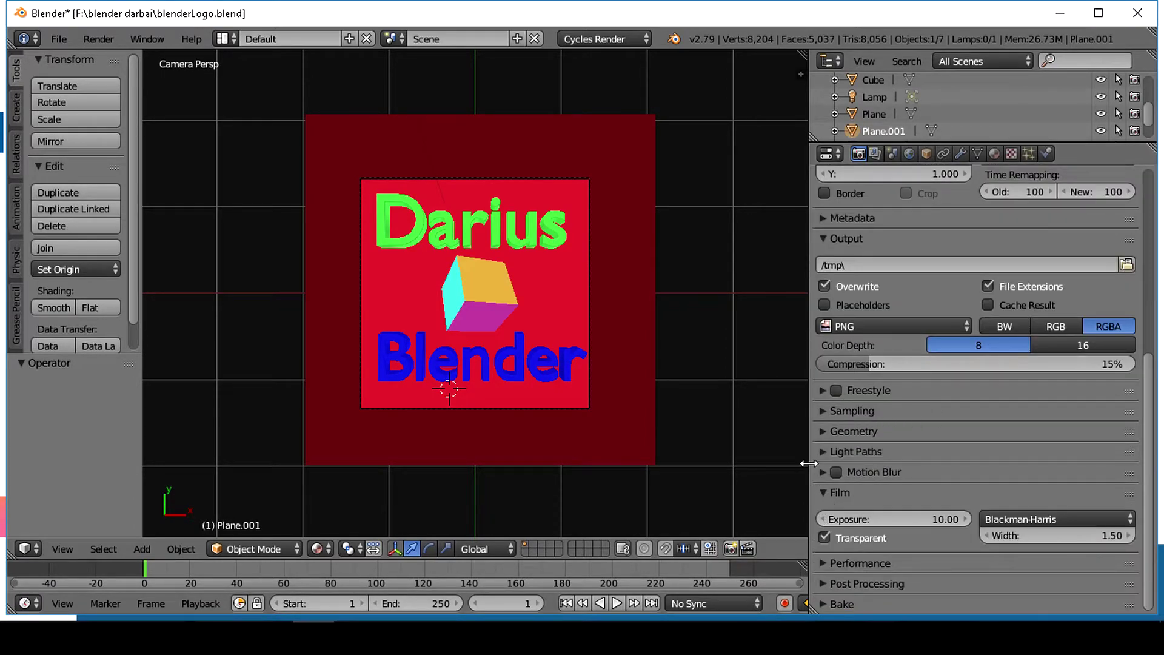
click(822, 563)
scroll(838, 528, down, 6)
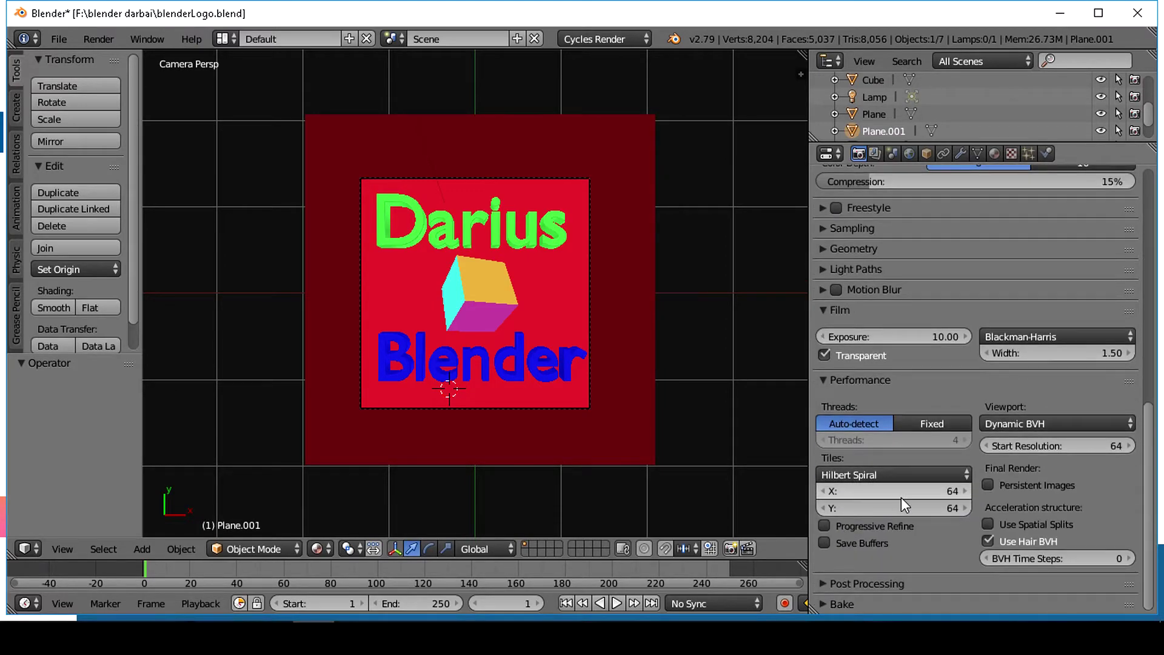
click(903, 494)
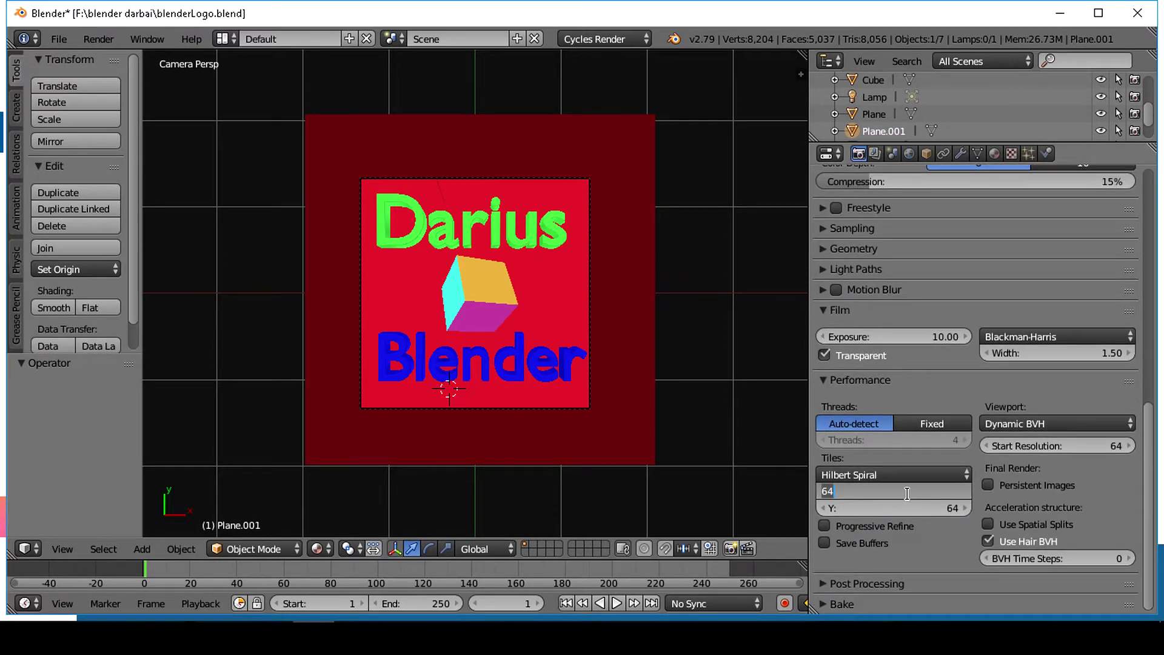
text(16)
key(Return)
click(913, 509)
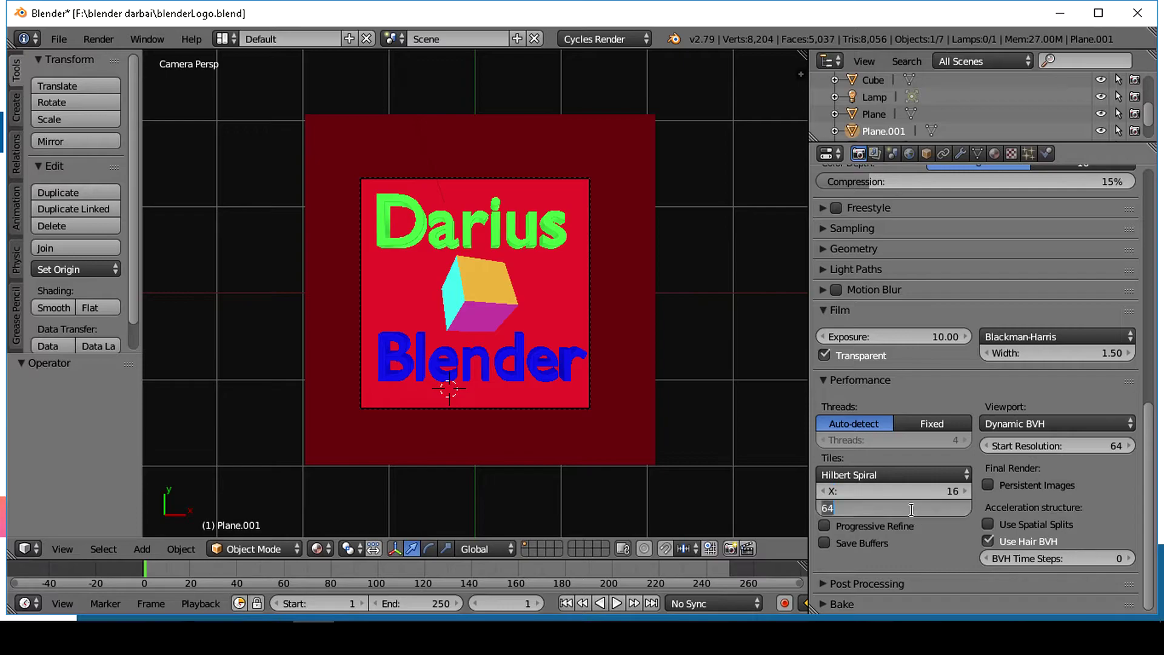
text(15)
key(Return)
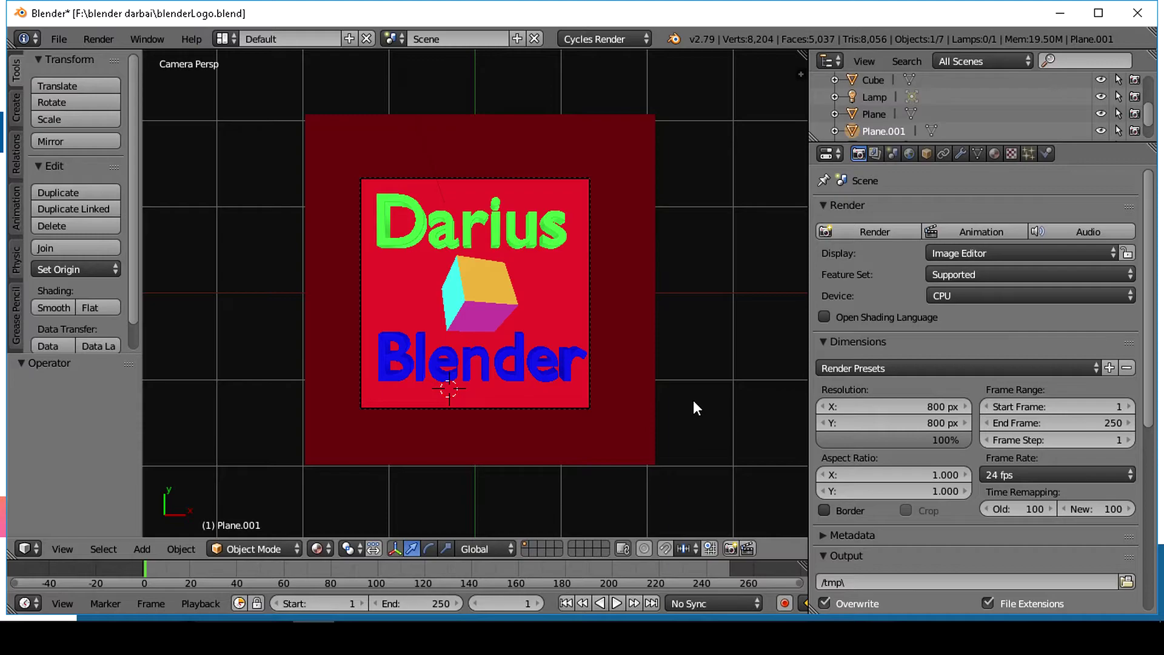
Expand Light Paths and set Diffuse and Glossy bounces to 1
scroll(868, 366, down, 4)
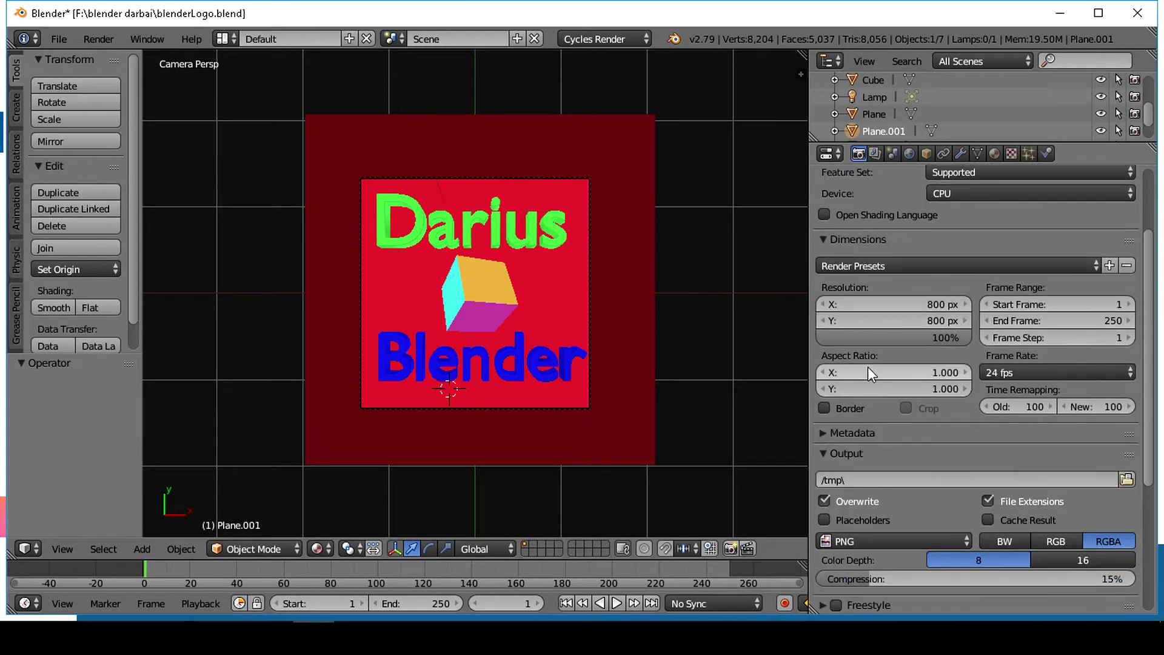
scroll(879, 386, down, 8)
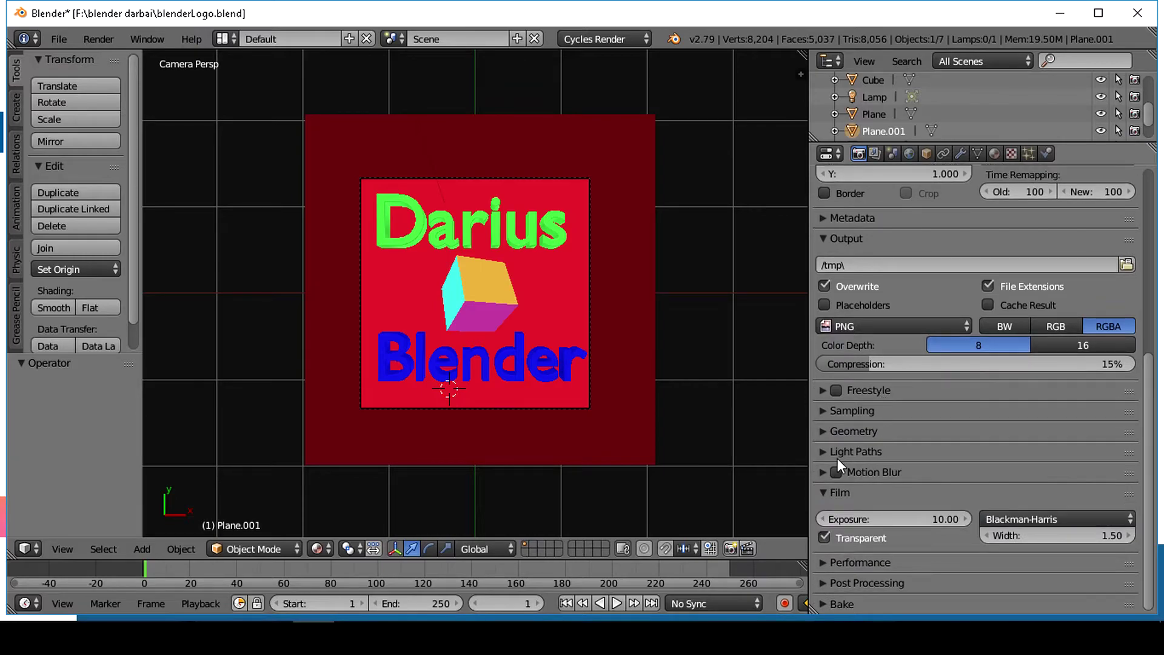
click(818, 452)
scroll(925, 451, down, 5)
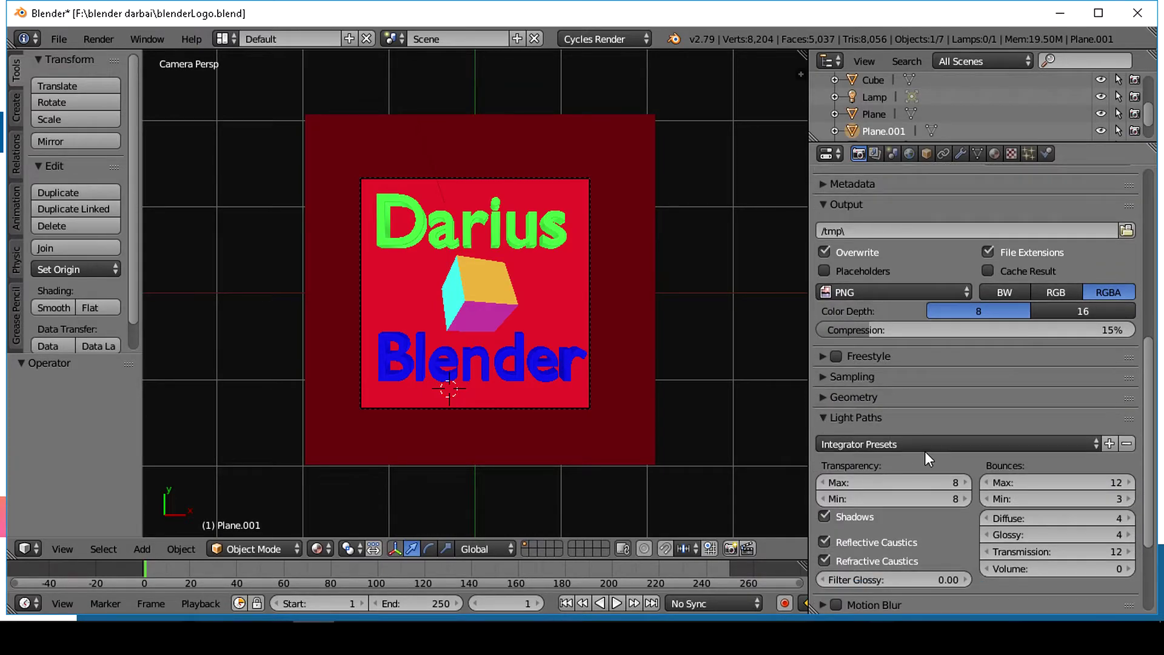
click(1024, 415)
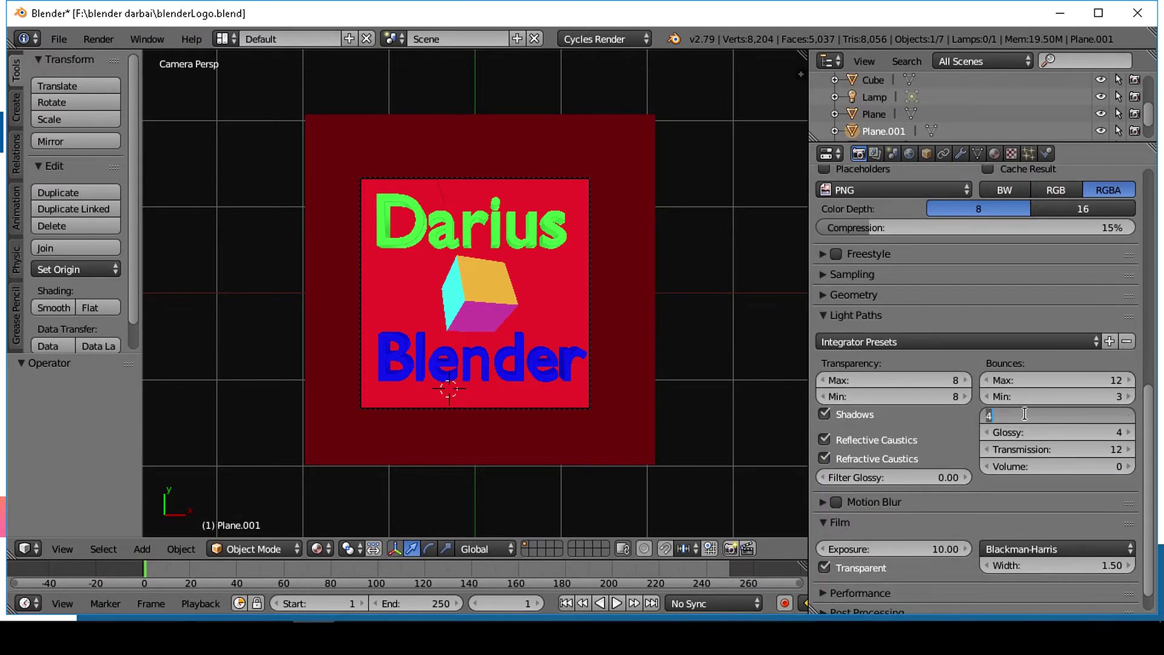
text(1)
key(Return)
click(1027, 432)
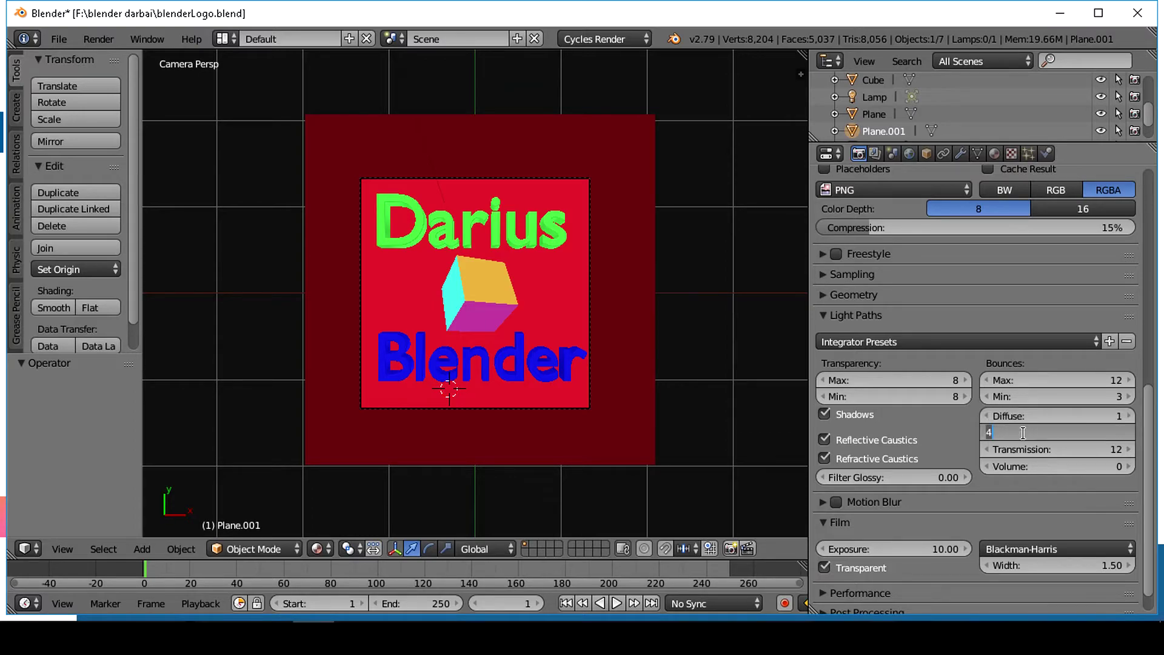
text(1)
key(Return)
Set Transparency bounces to max 3, min 1, and total Bounces to max 3, min 1
click(942, 381)
text(3)
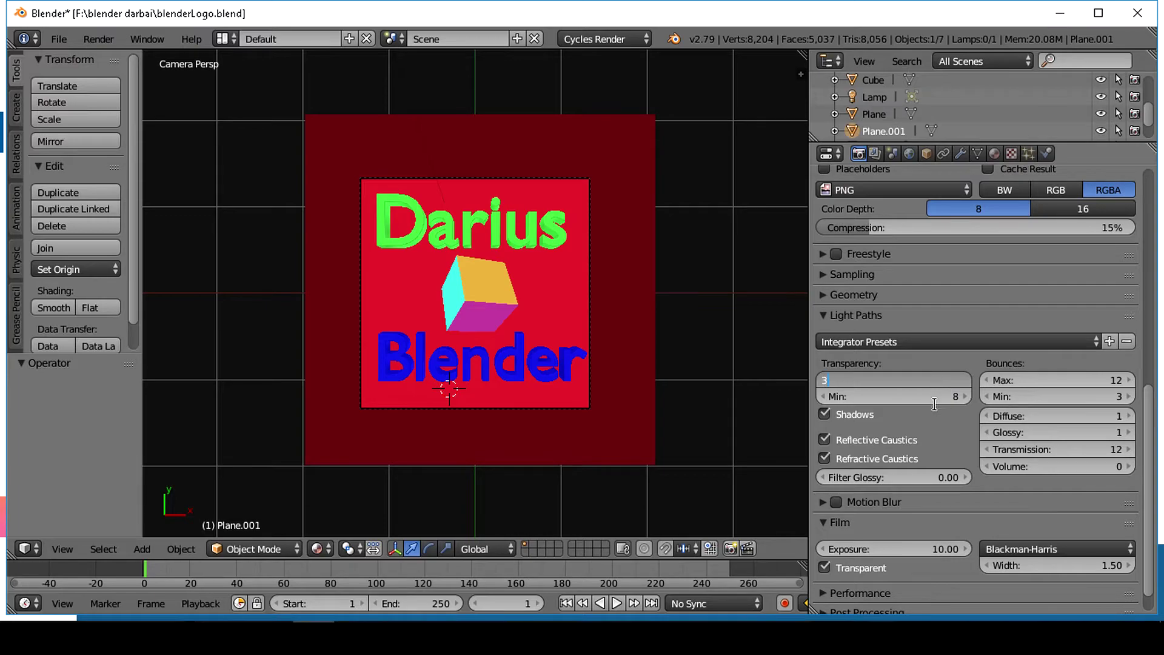
key(Return)
click(936, 397)
text(1)
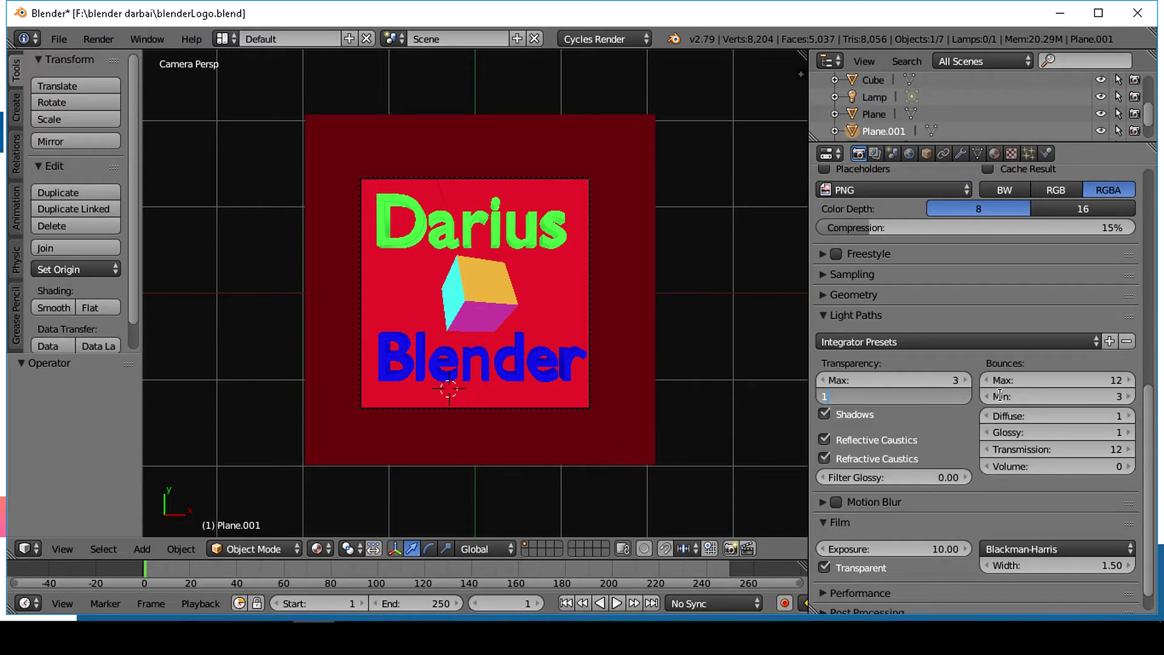
key(Return)
click(1018, 380)
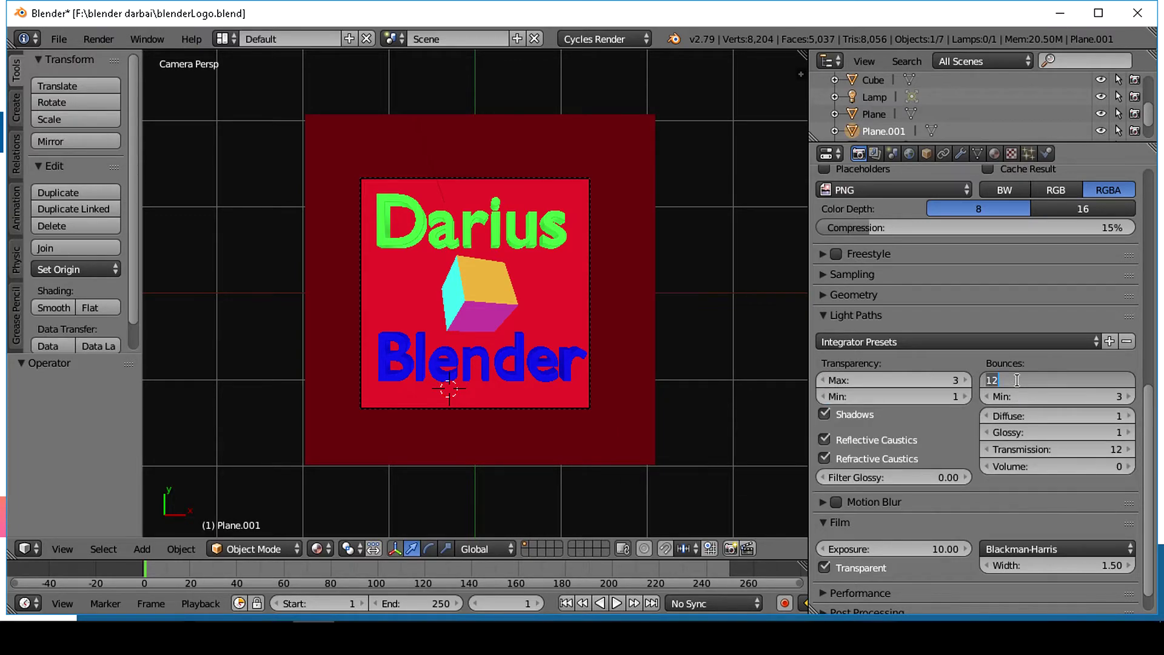
text(3)
key(Return)
click(1025, 393)
text(1)
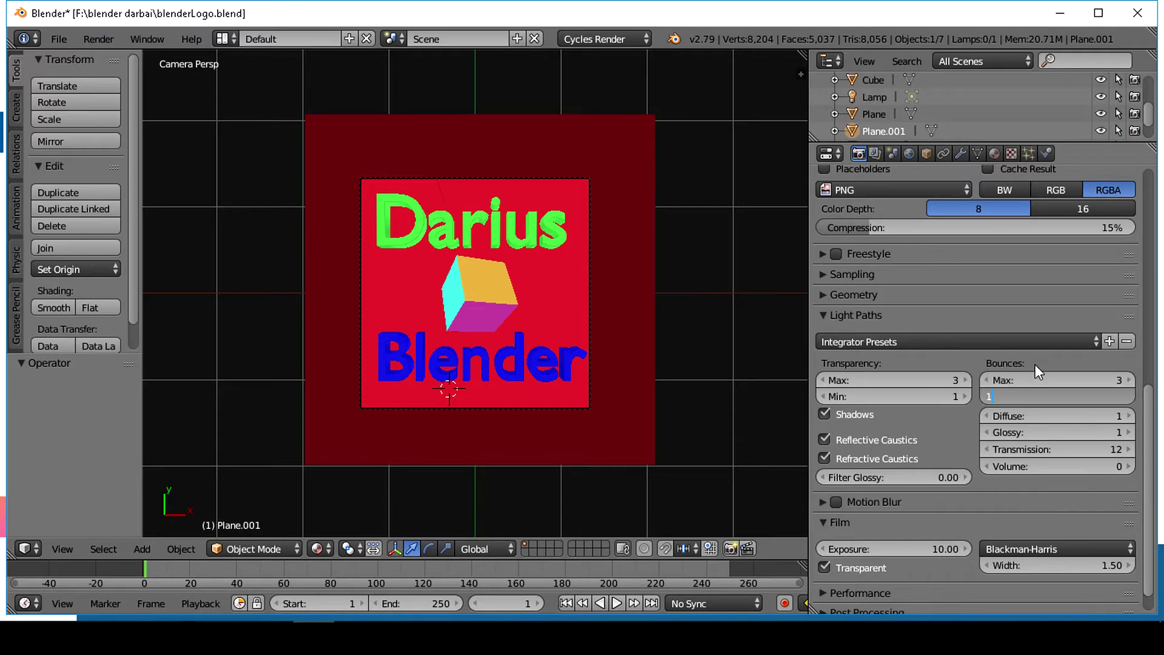
key(Return)
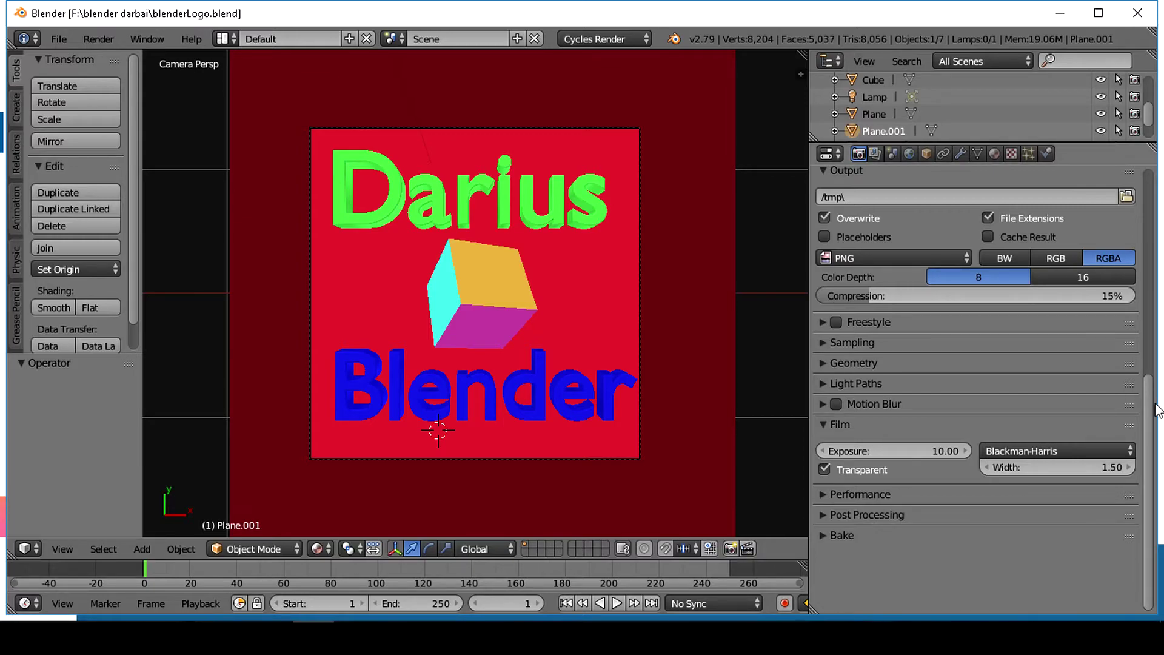
In Sampling, change Render samples to 500 (after first entering 400), preview staying at 32
scroll(922, 189, up, 5)
scroll(1077, 316, up, 4)
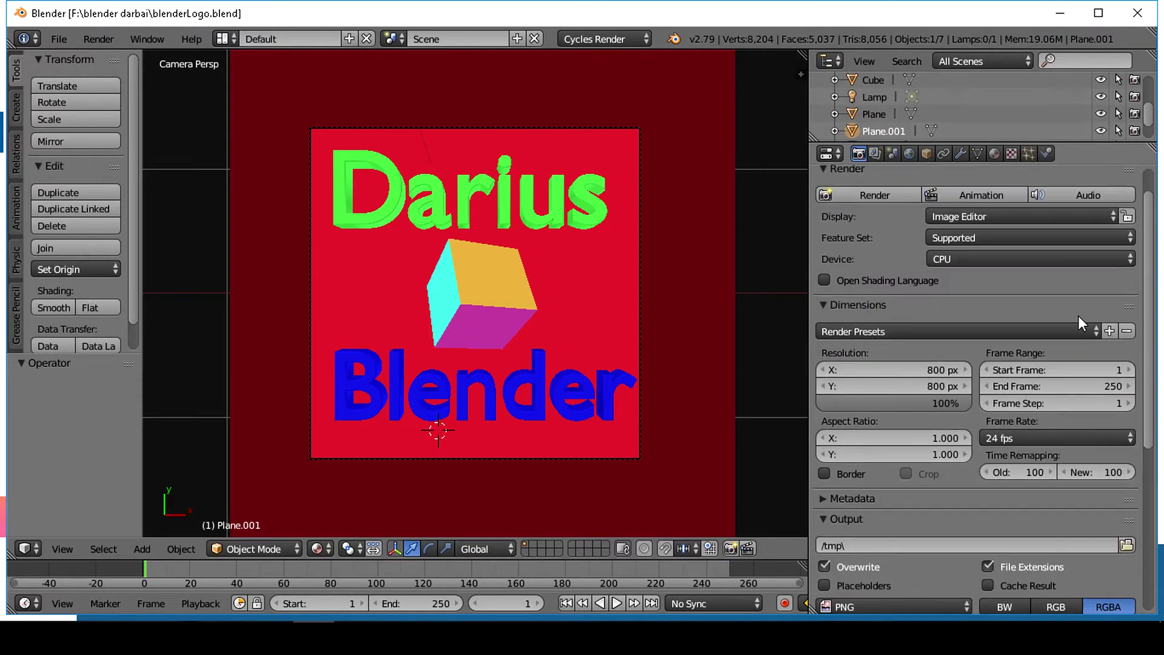
scroll(1077, 315, down, 10)
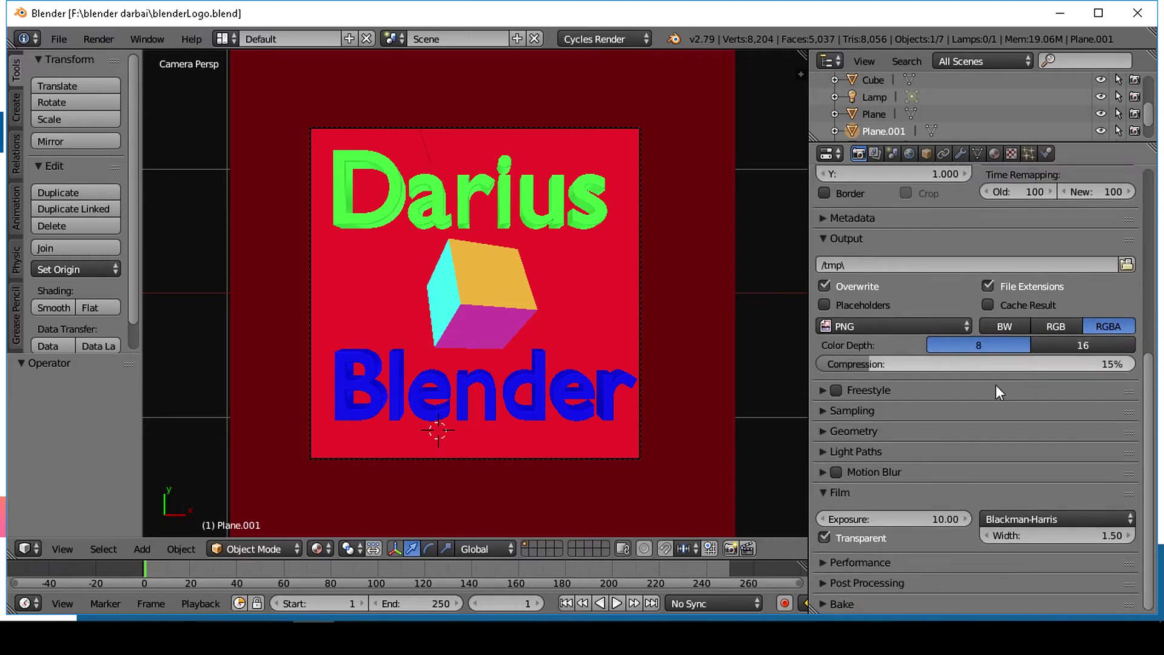
click(823, 413)
scroll(1077, 448, down, 1)
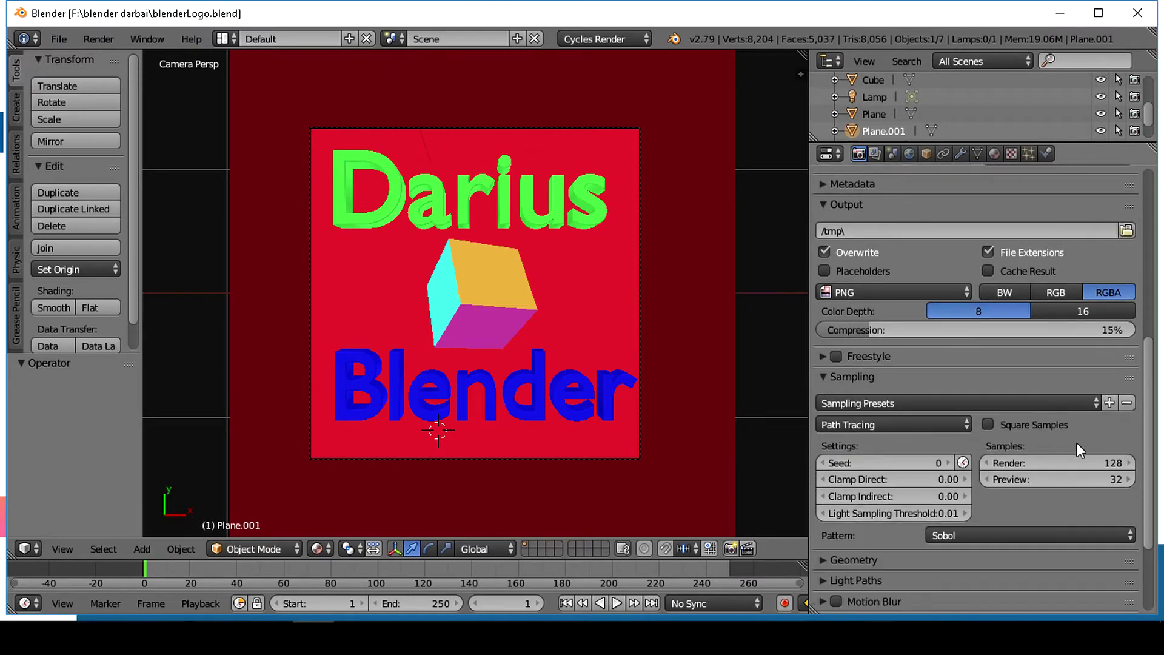
click(1070, 462)
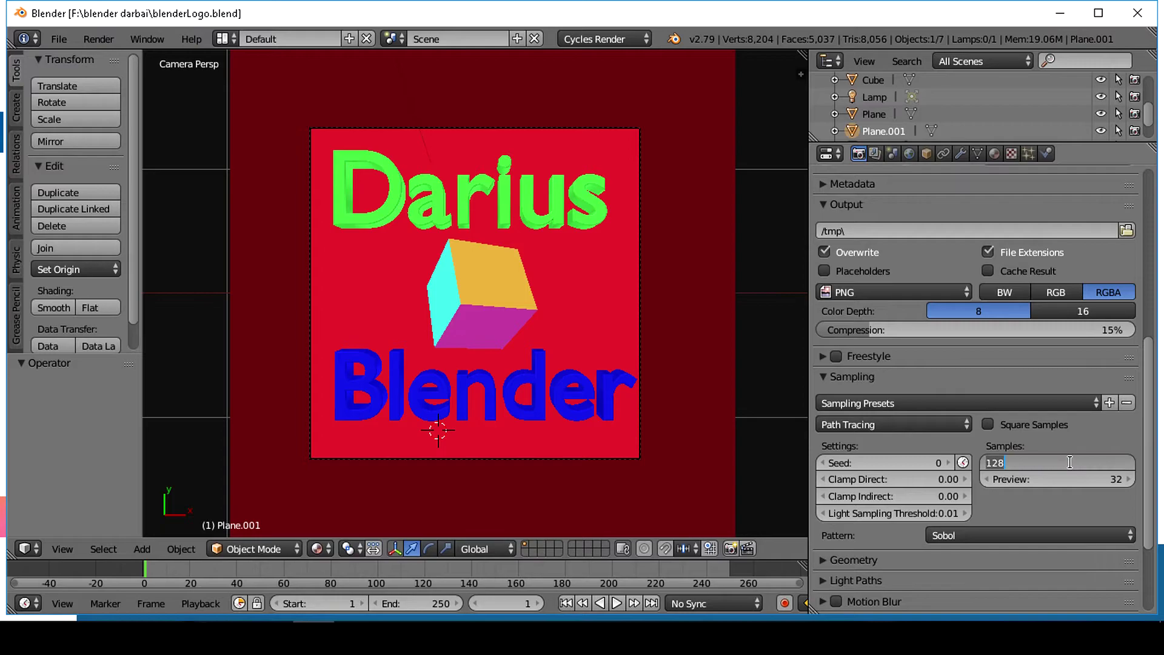
text(400)
key(Return)
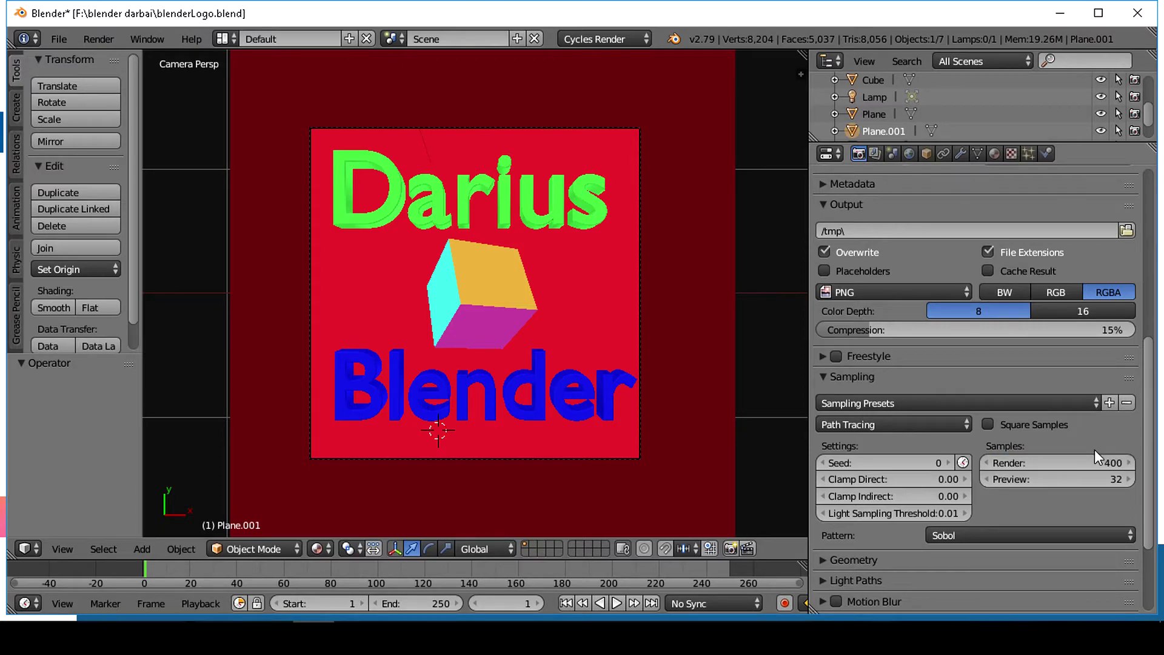
click(1095, 463)
text(500)
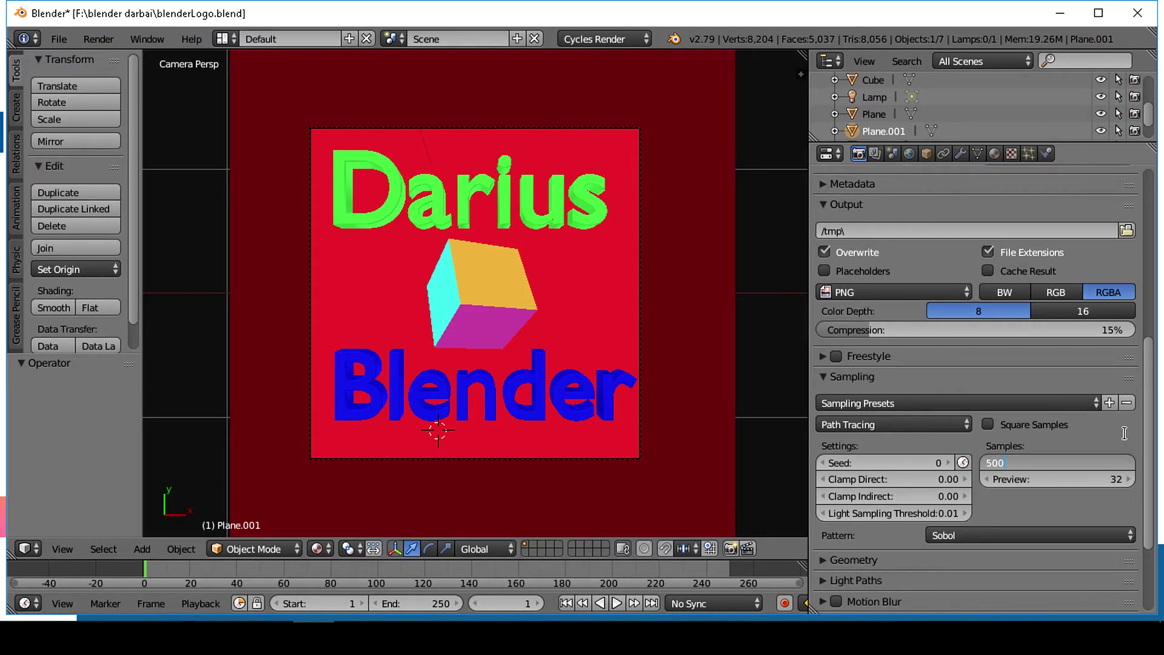
key(Return)
scroll(784, 383, down, 2)
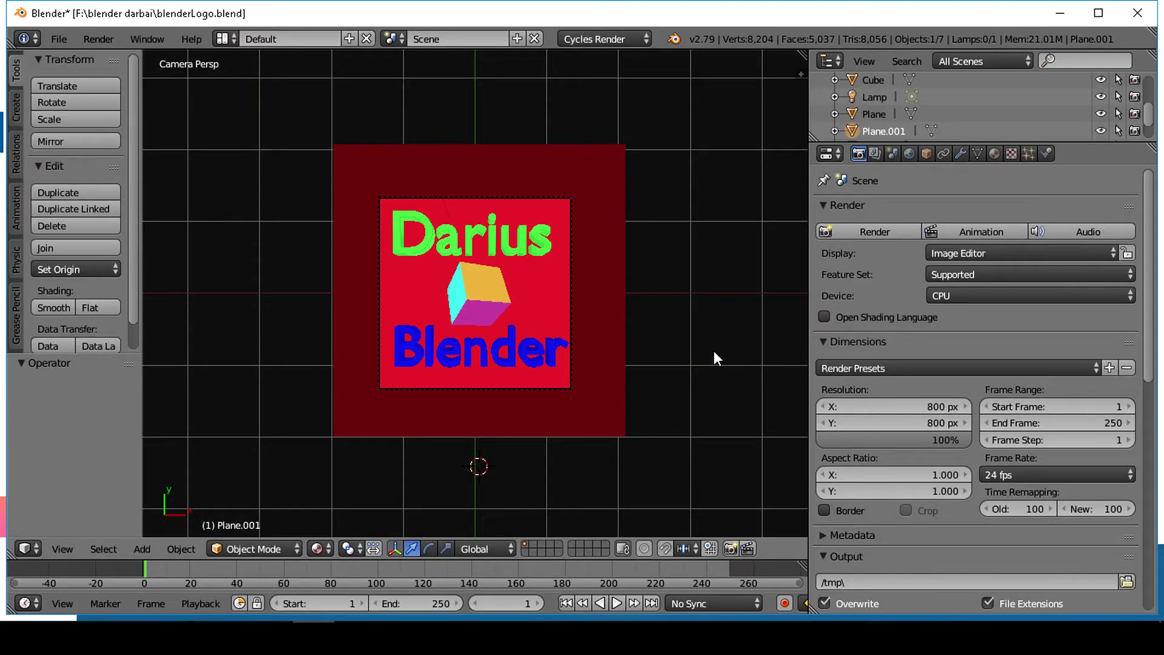
In Render Layers, enable Denoising and set its Strength to 0.62
click(876, 154)
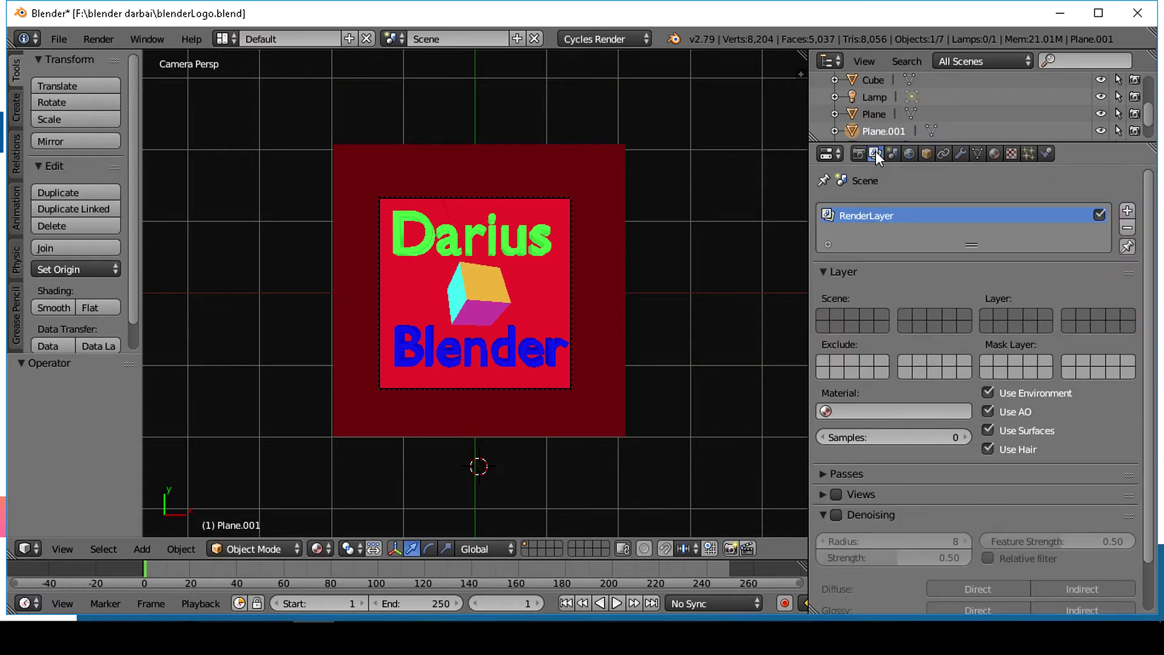
scroll(871, 382, down, 2)
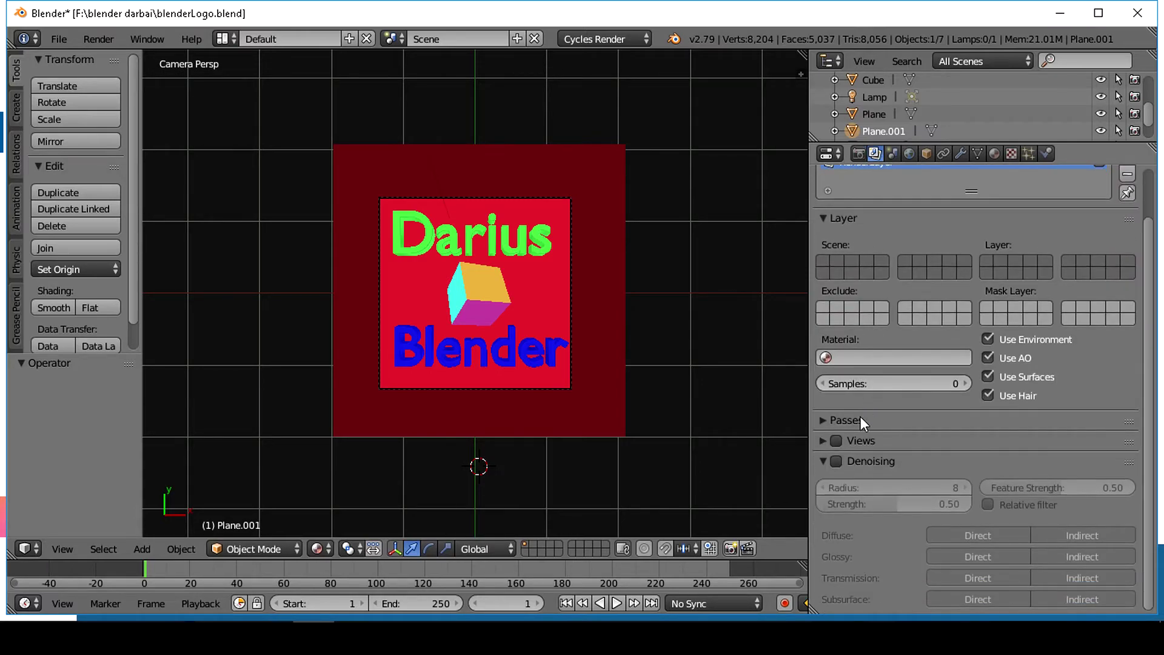
click(835, 463)
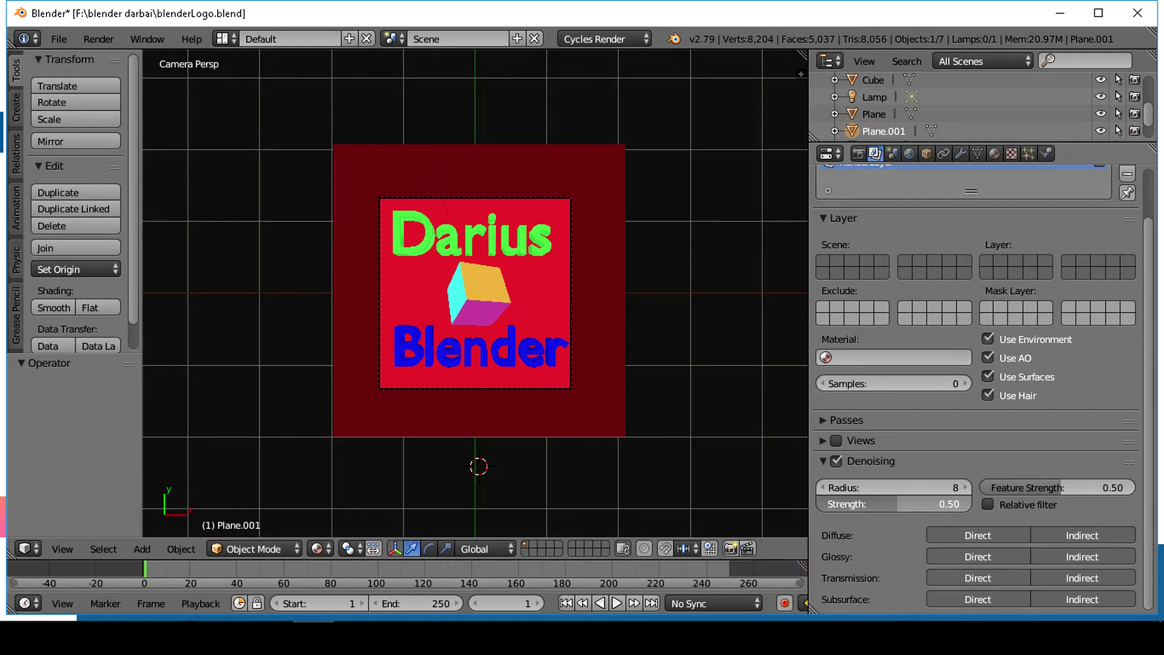
drag(897, 503, 916, 502)
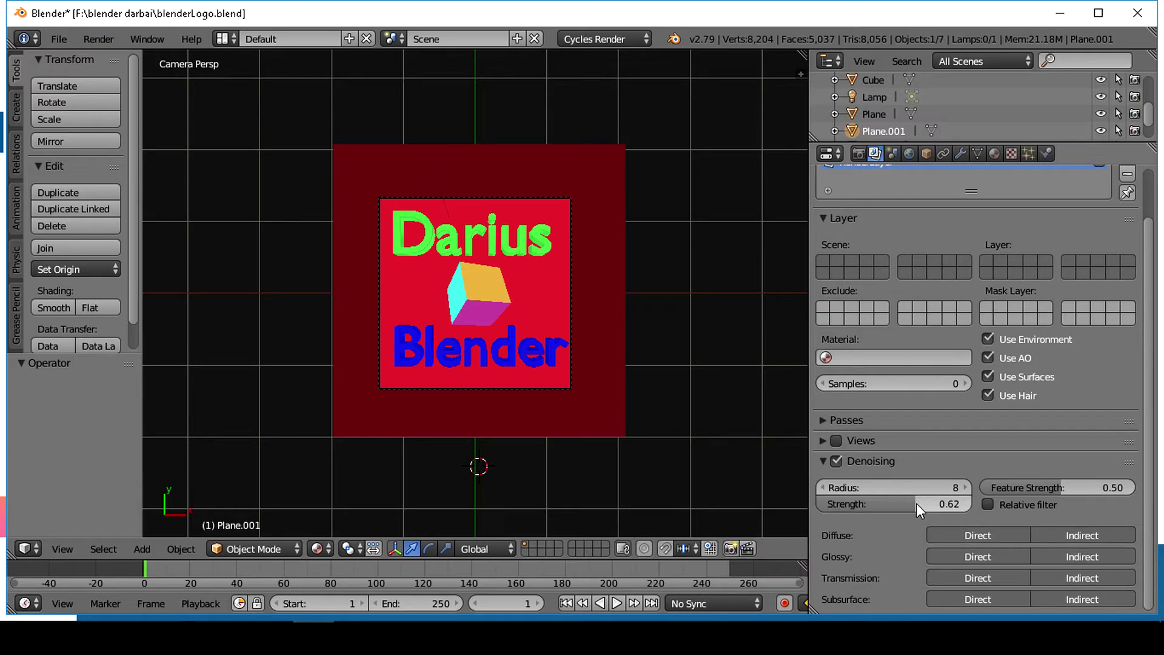
click(878, 504)
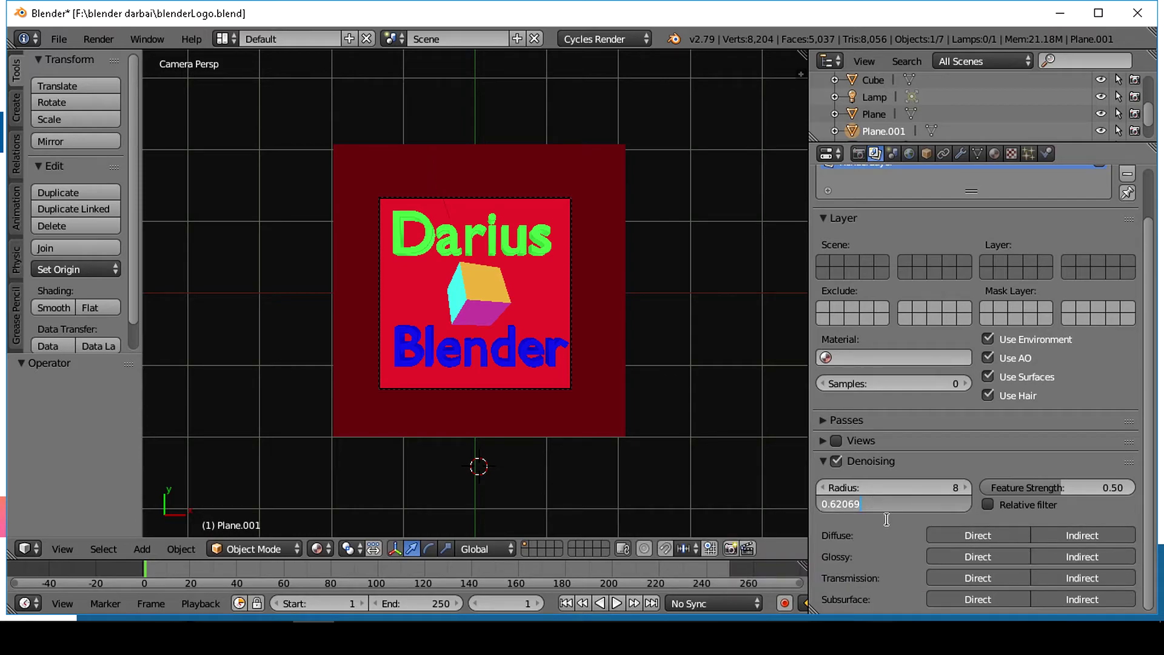
key(Return)
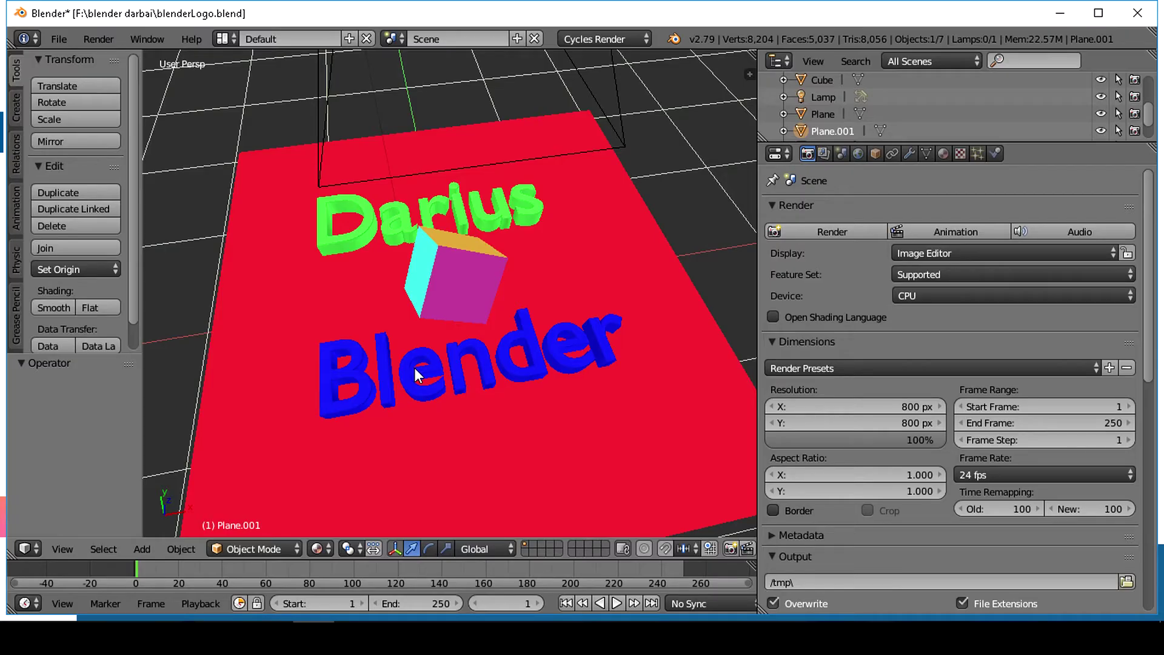
In solid shading, select the area lamp and tick Portal in its lamp settings
key(KP_Divide)
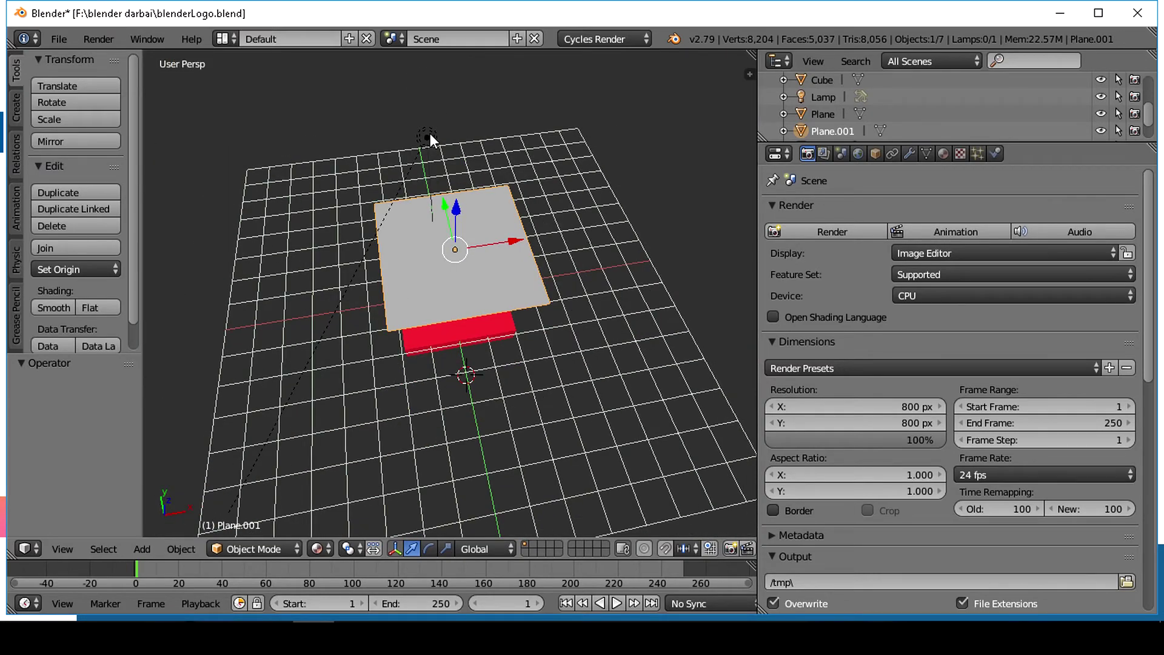
right_click(429, 136)
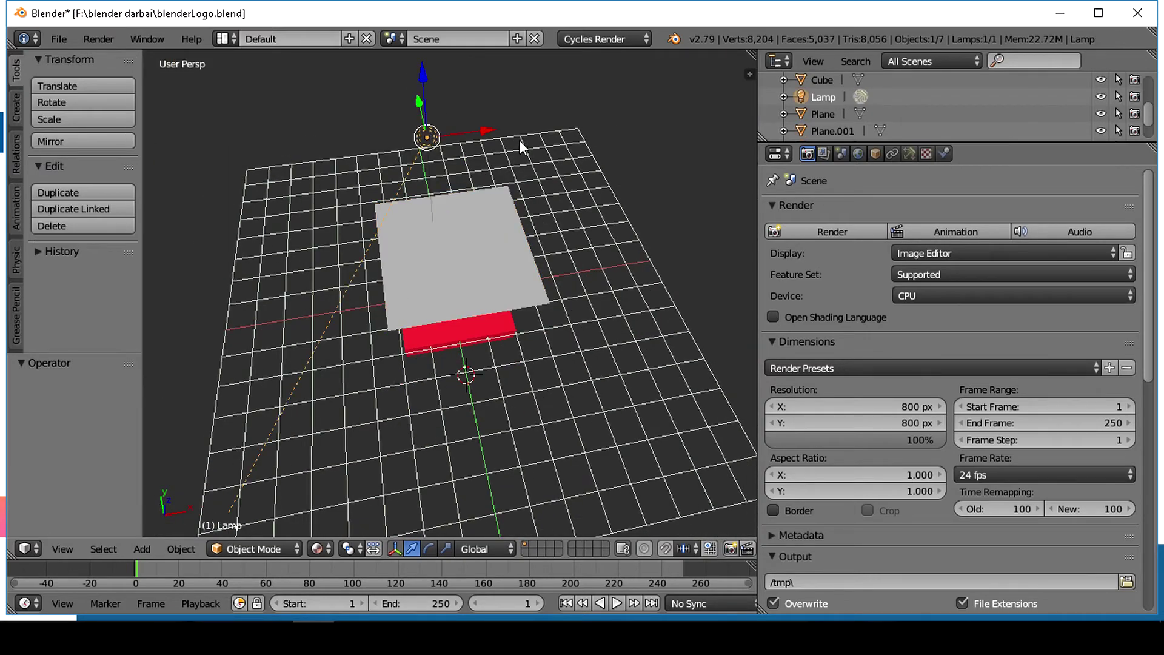
click(905, 154)
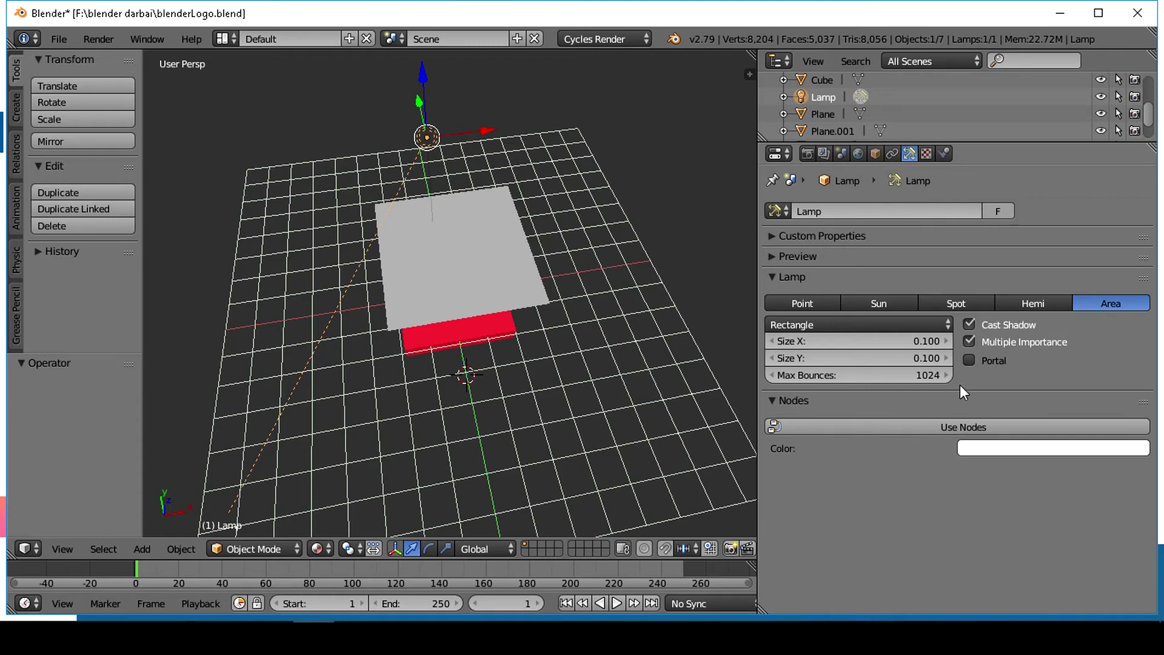
click(969, 360)
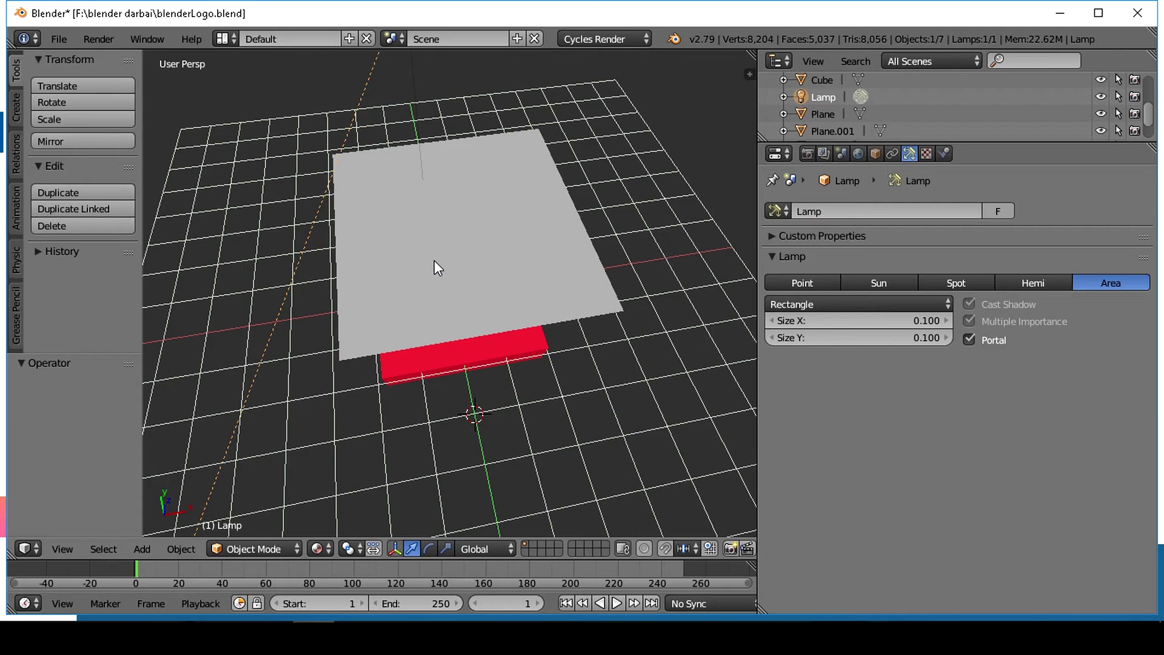
scroll(634, 336, down, 2)
scroll(653, 349, down, 2)
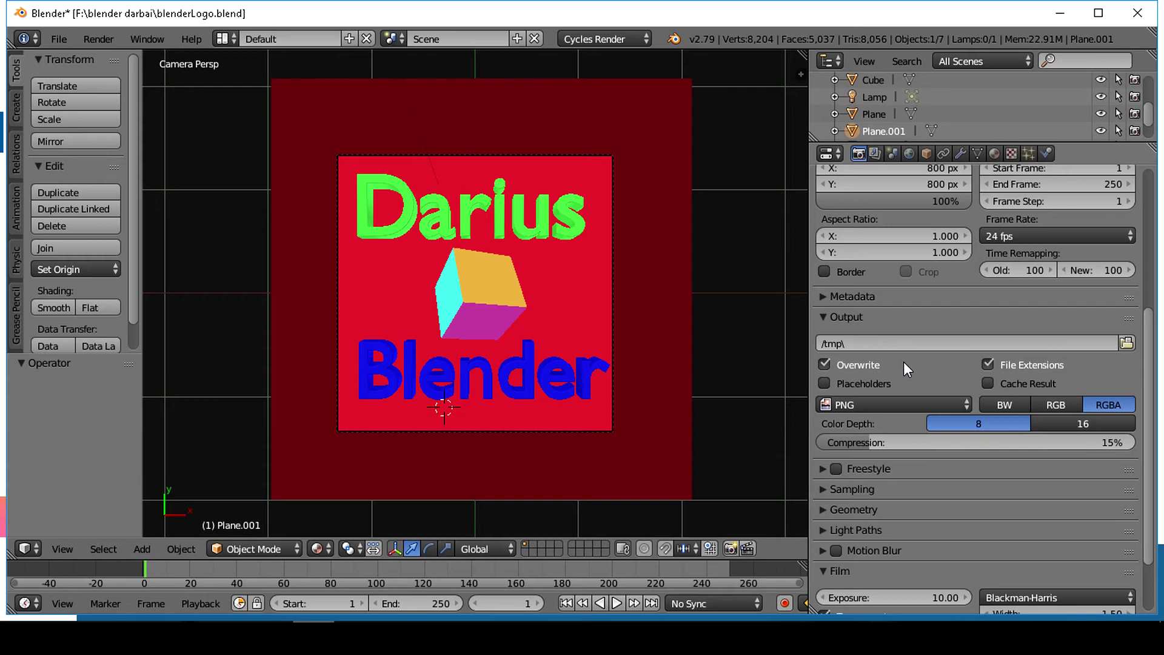
In Sampling, set Clamp Indirect to 1.00 and leave Clamp Direct at 0
scroll(903, 361, down, 3)
click(823, 410)
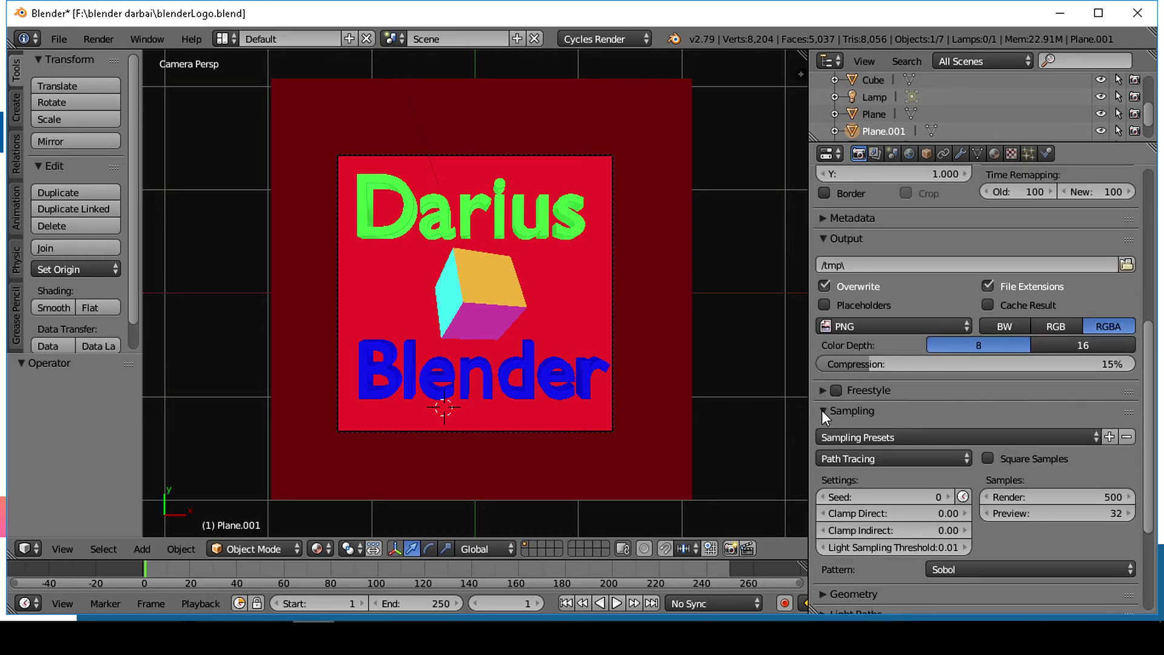
scroll(952, 472, down, 4)
click(926, 430)
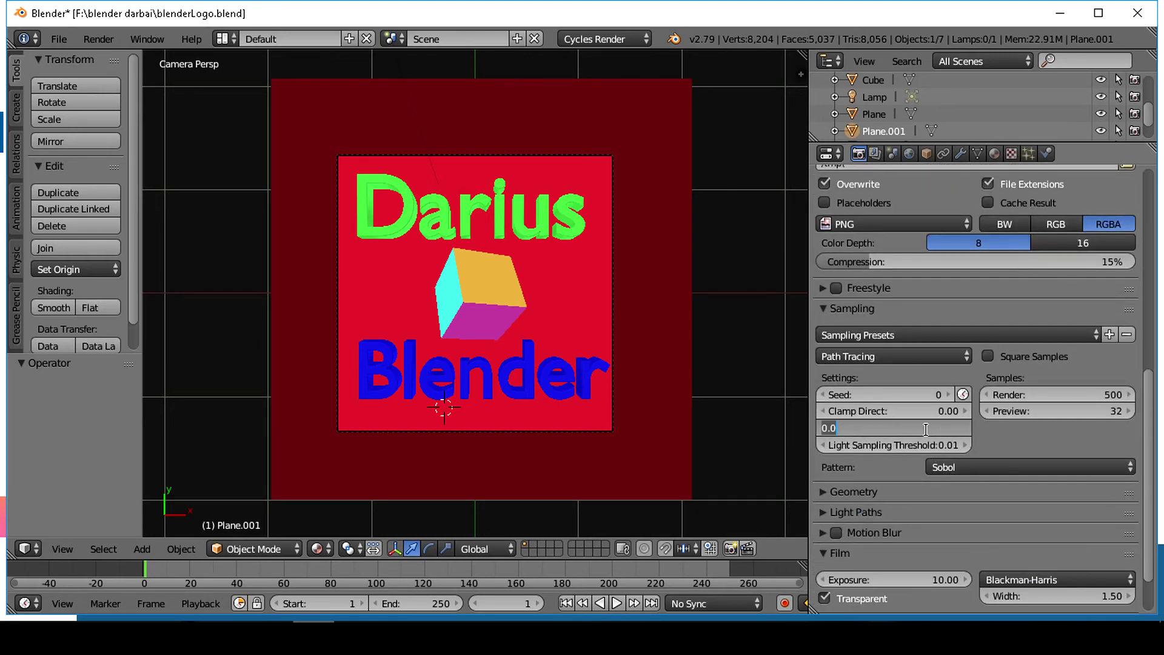
text(1)
key(Return)
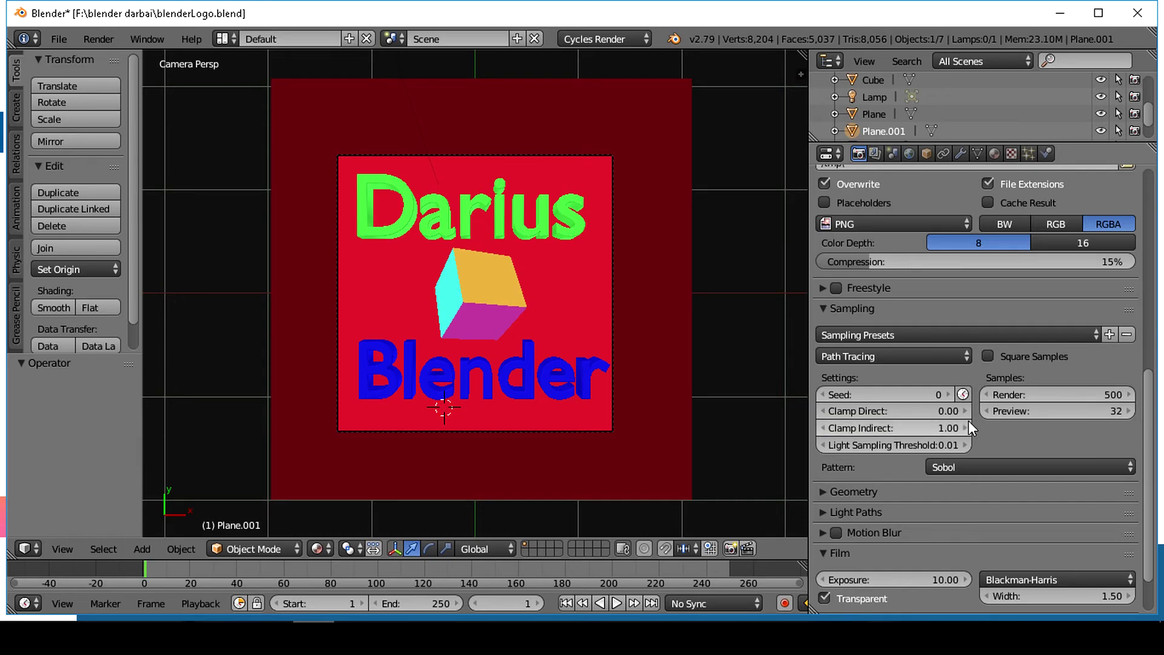
click(941, 412)
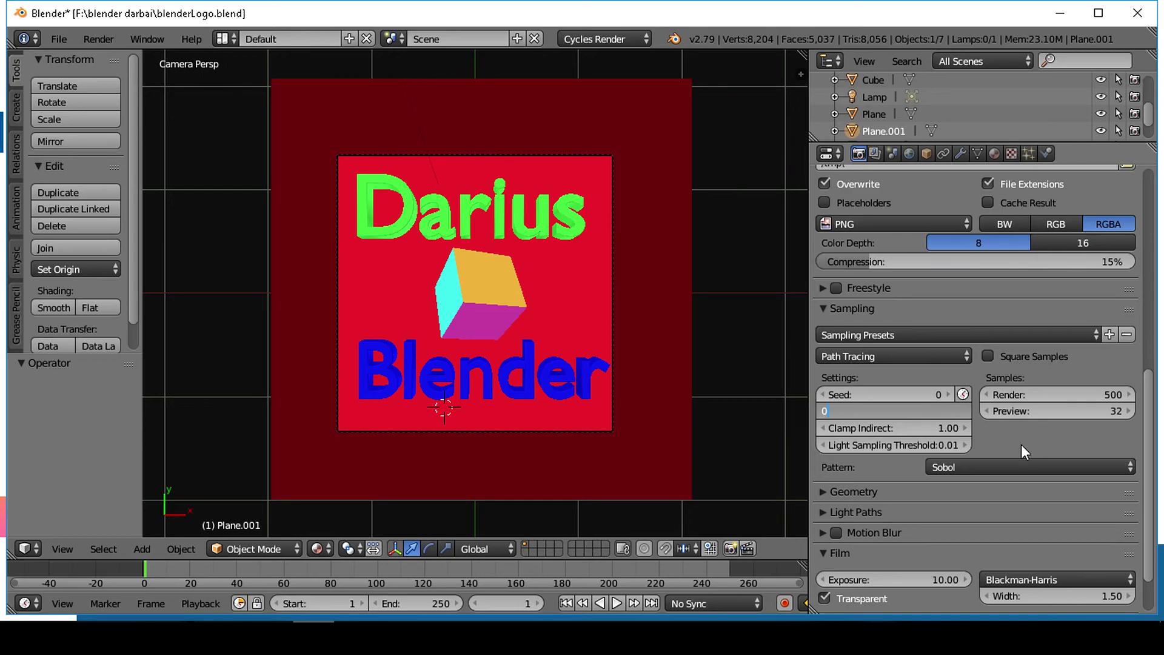
key(Return)
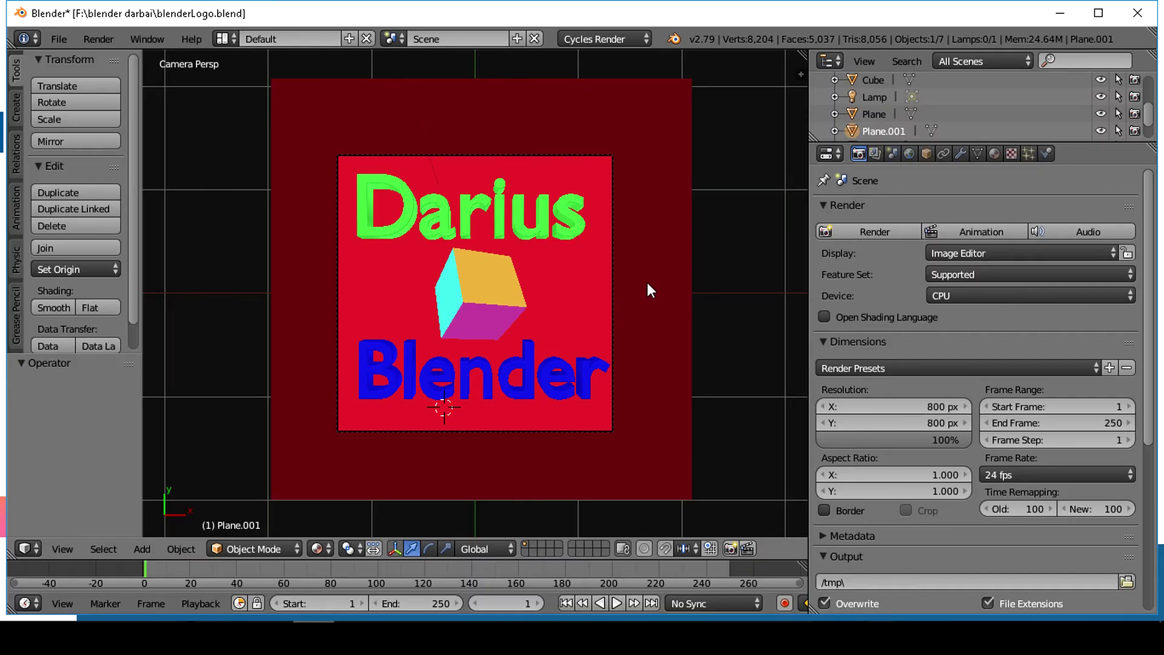
Expand Performance, try a fixed thread count, then return Threads to Auto-detect
scroll(864, 277, down, 6)
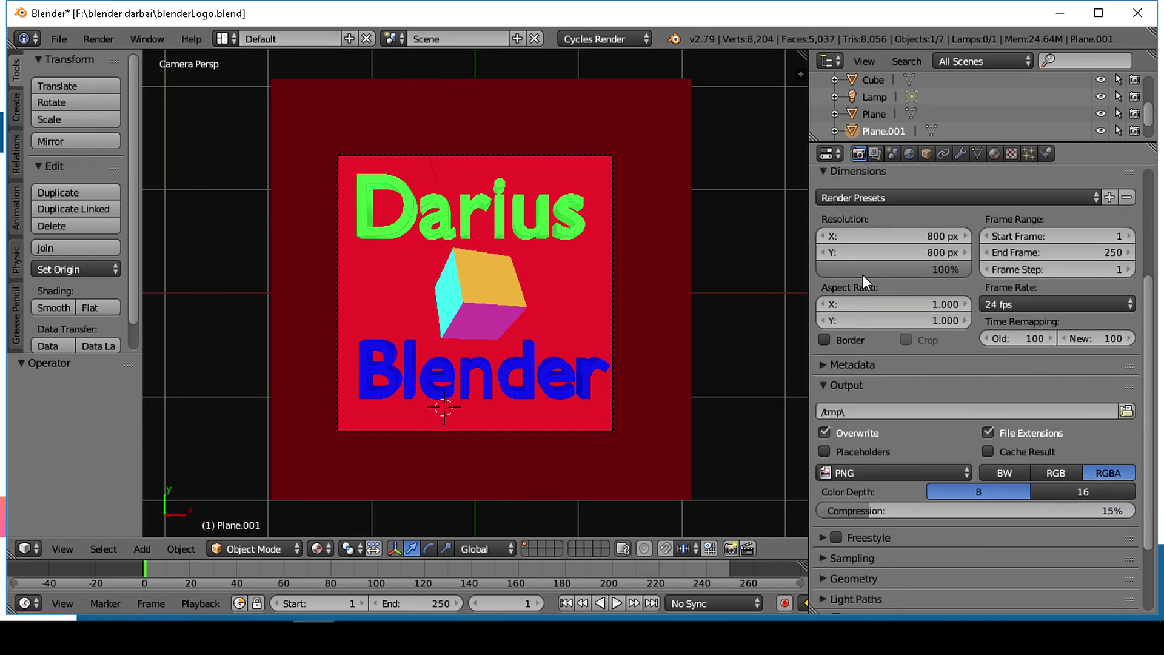
scroll(863, 275, down, 3)
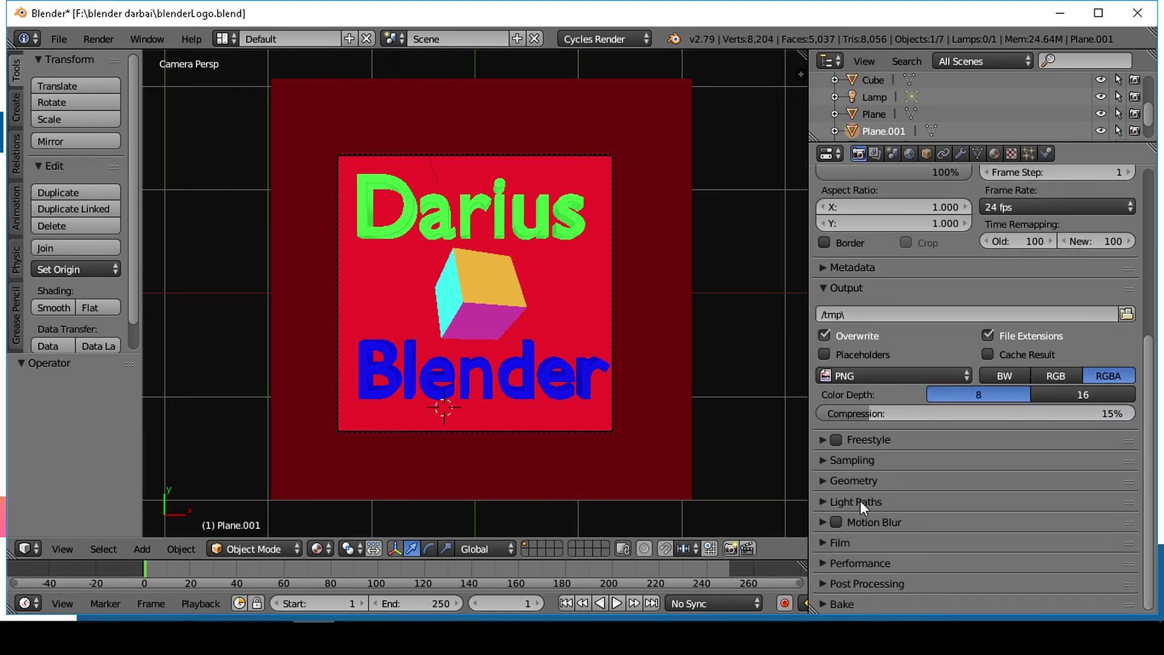
click(819, 563)
scroll(874, 517, down, 6)
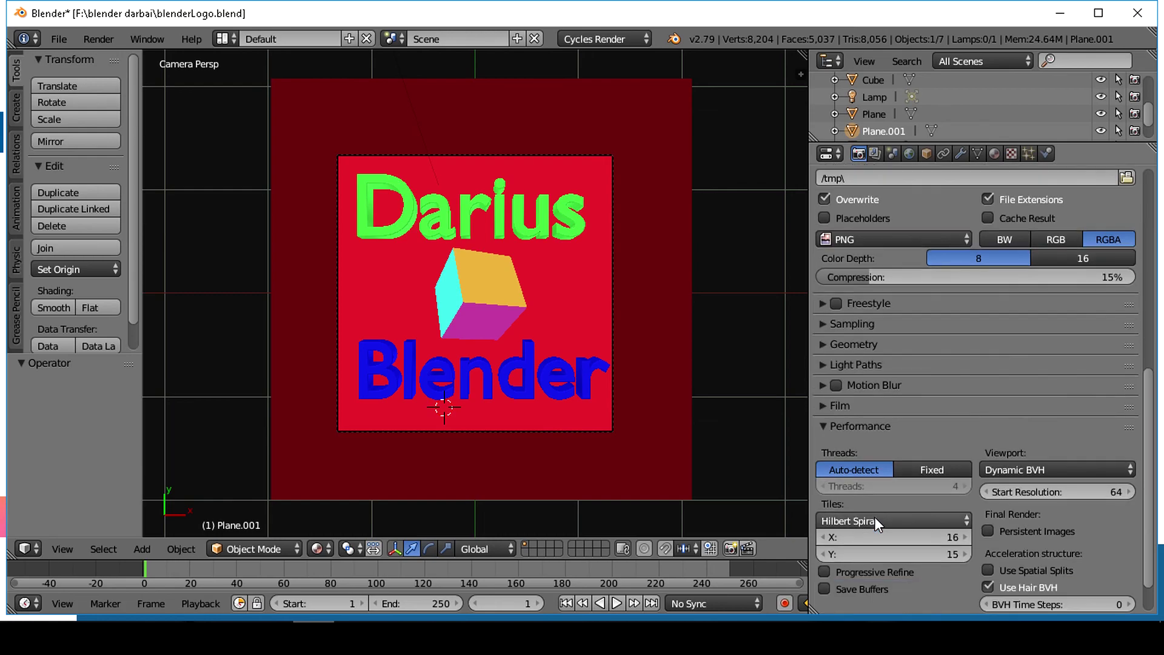
scroll(875, 522, down, 1)
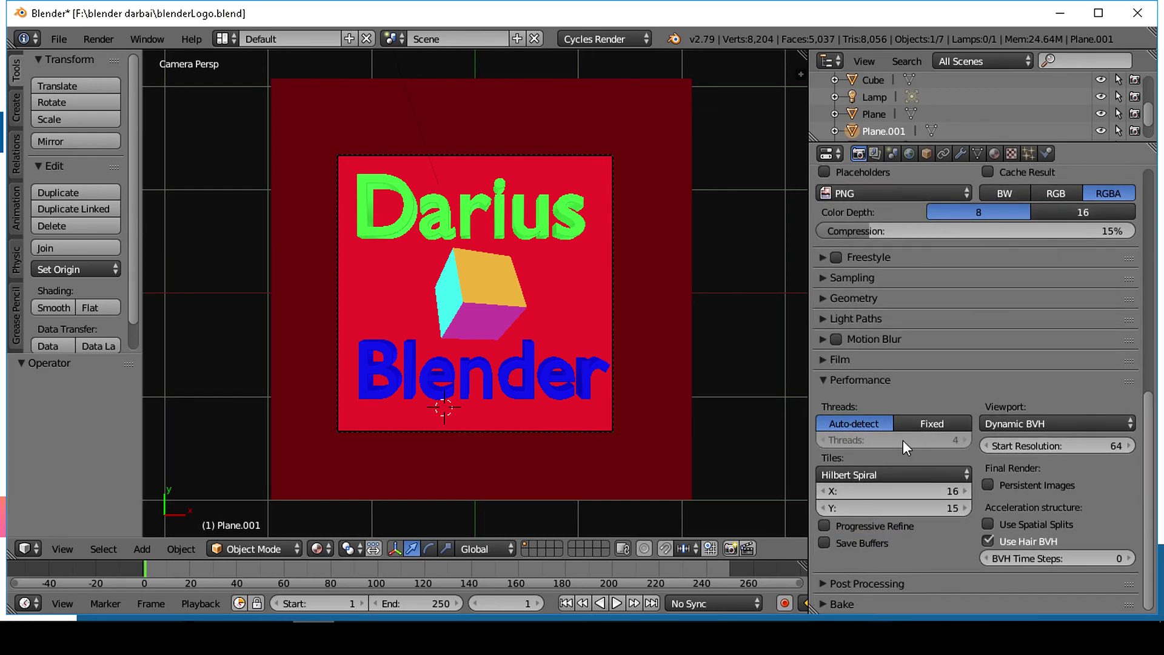
click(935, 424)
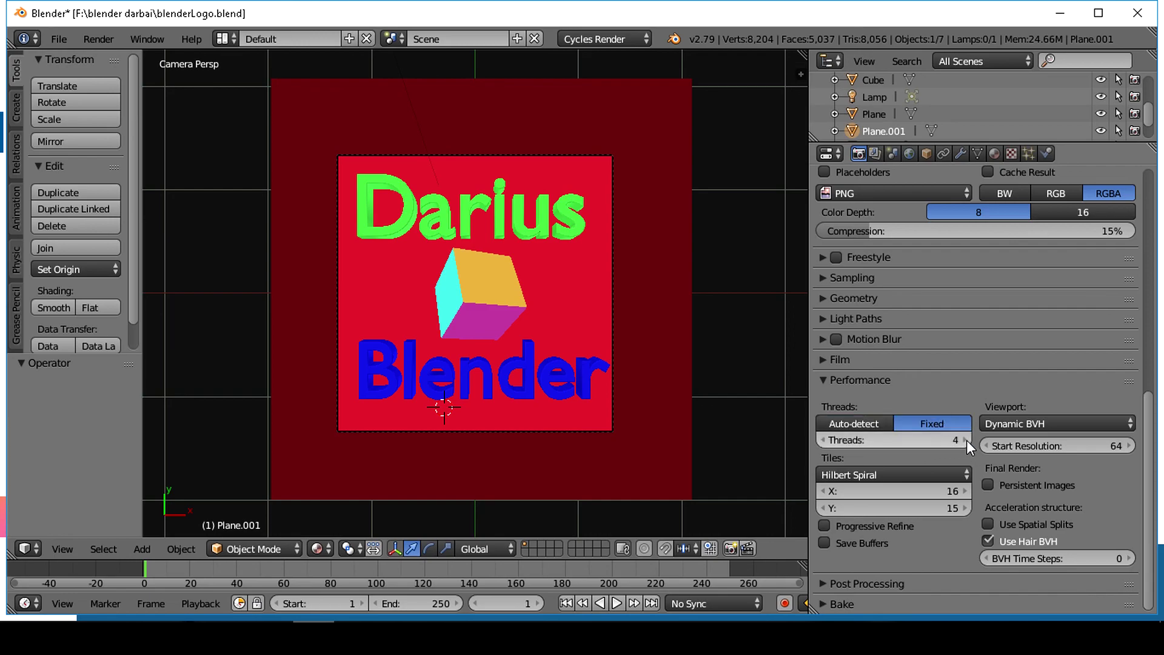
click(965, 440)
click(824, 440)
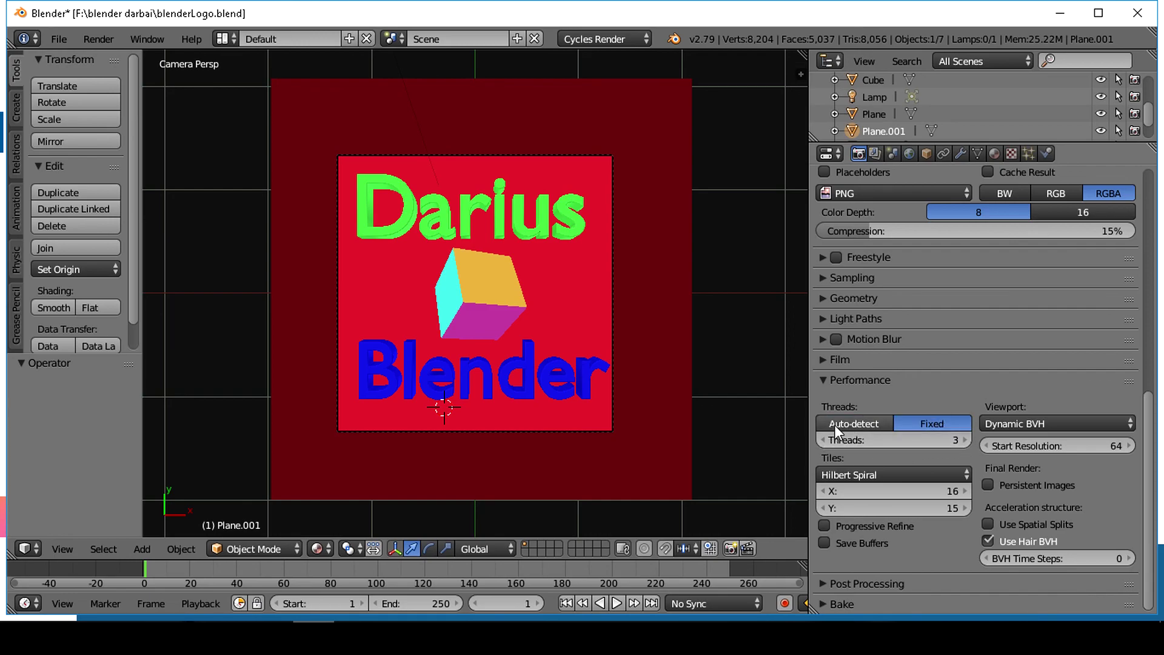
click(834, 424)
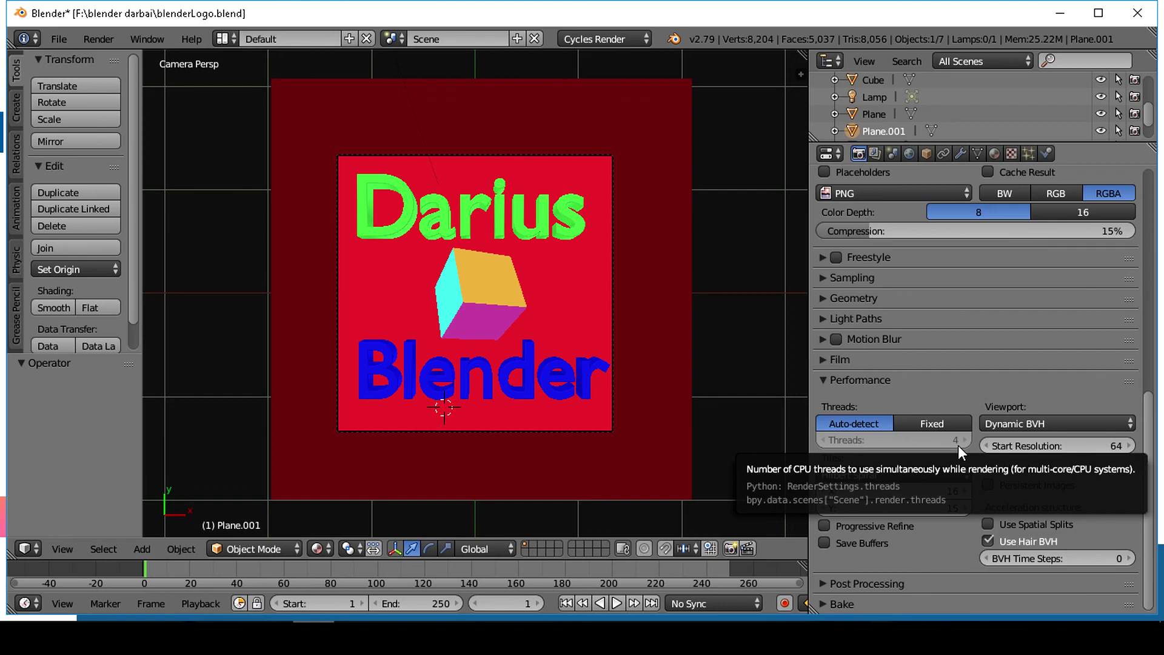